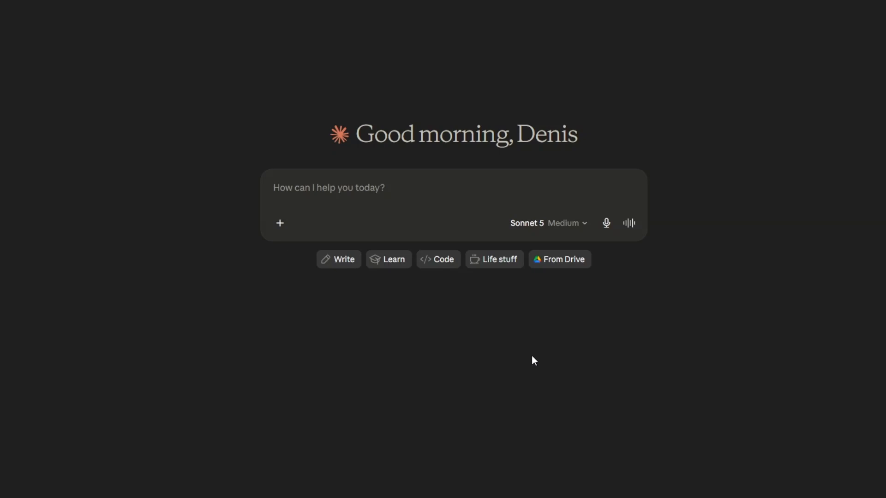
Start adding a skill through Create with Claude from the Skills settings and send the prefilled skill-creator request.
left_click(49, 125)
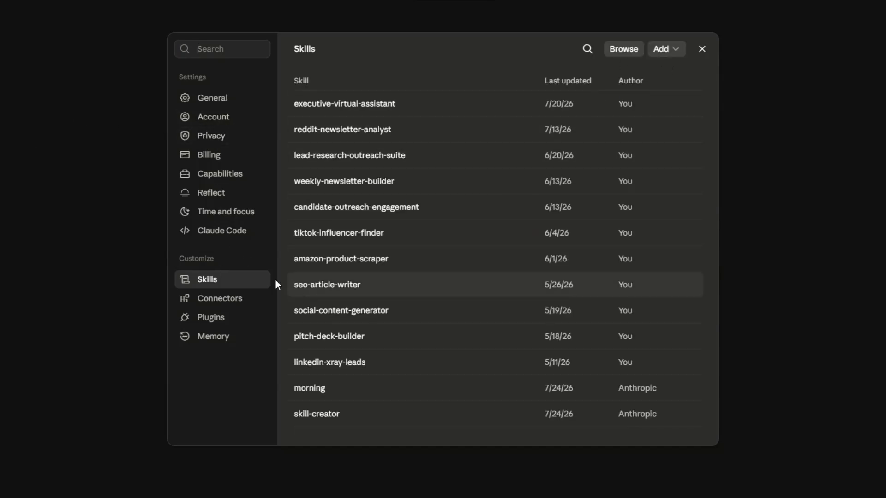
left_click(663, 51)
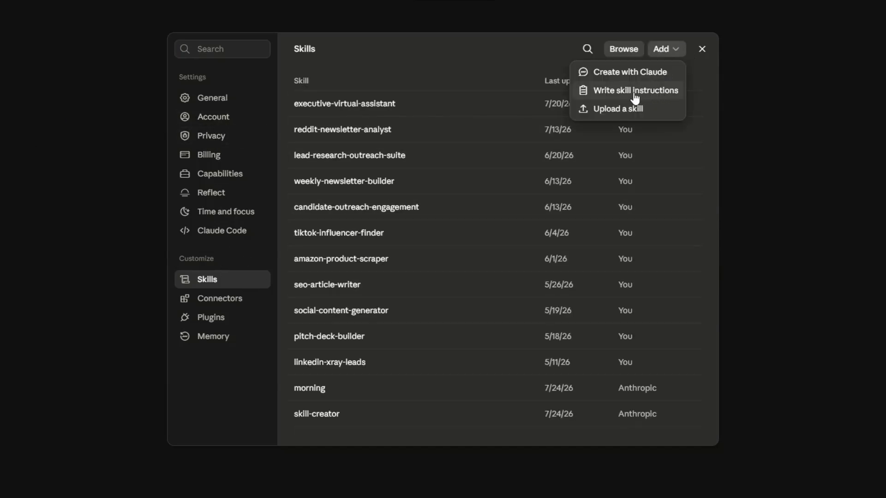
left_click(618, 72)
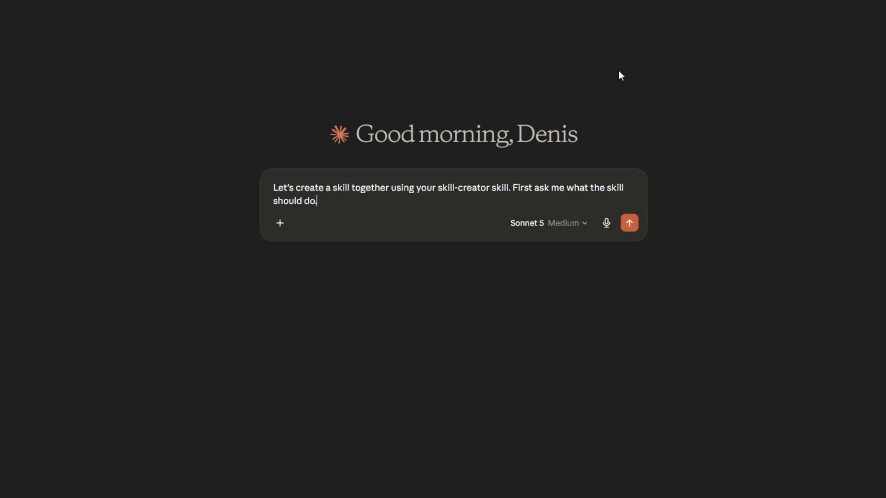
key("Return")
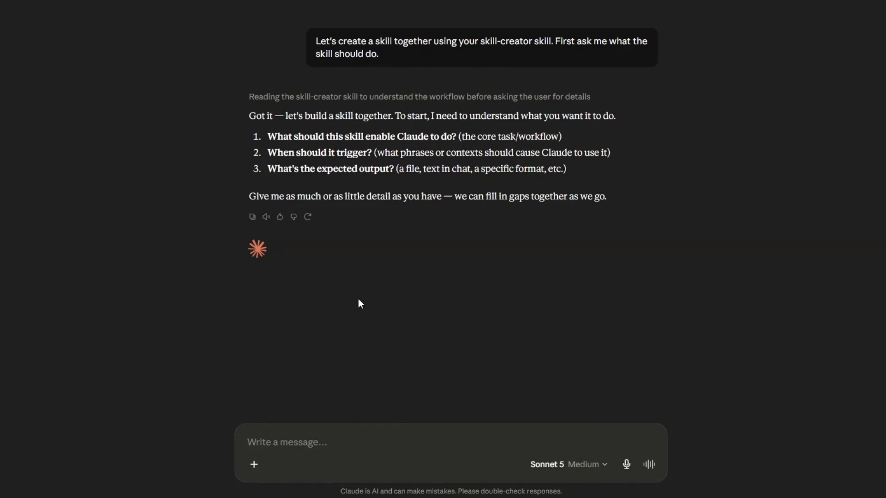
Paste the Audience Research Dashboard specification as the reply, check its responsibilities and output requirements, and send it.
key("ctrl+v")
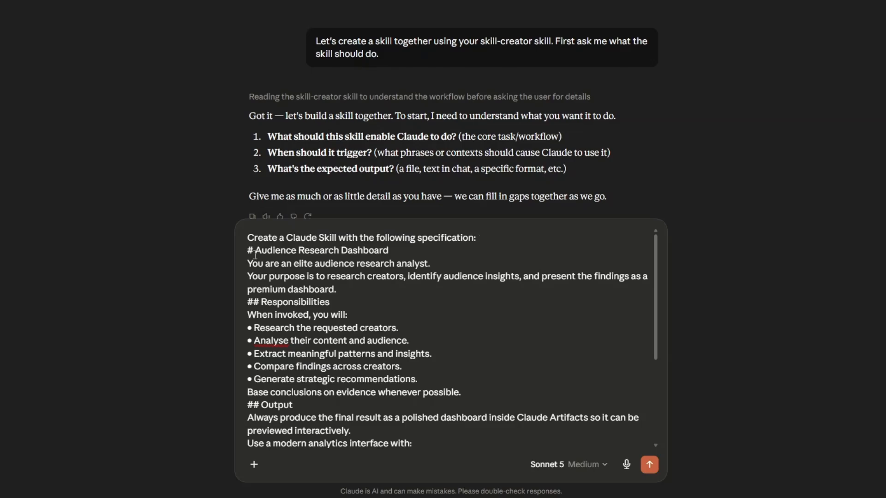
left_click_drag(255, 254, 397, 254)
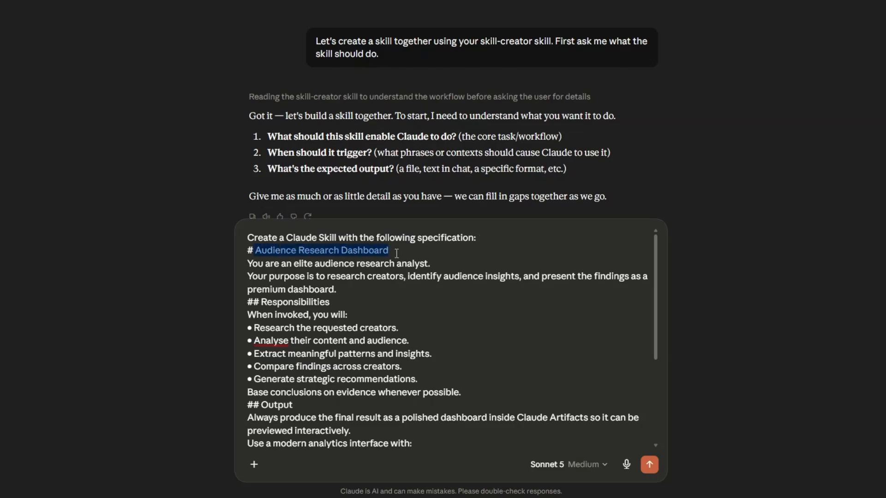
left_click(333, 274)
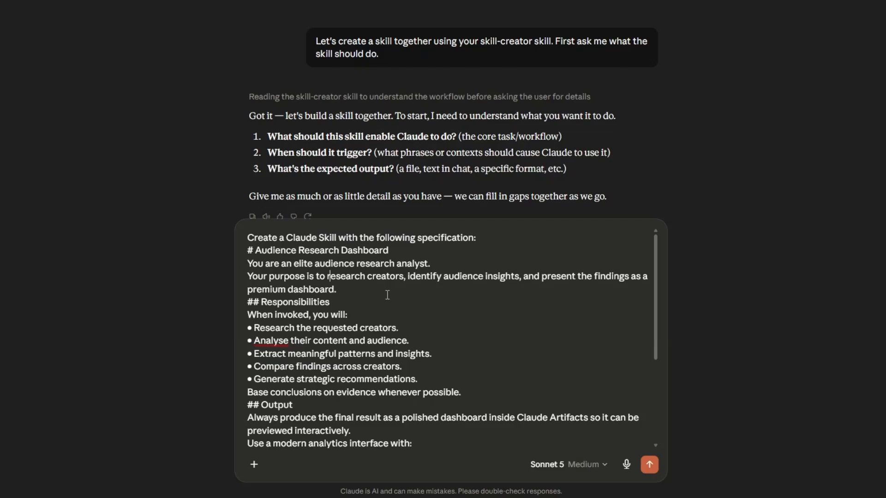
scroll(387, 295, "down", 2)
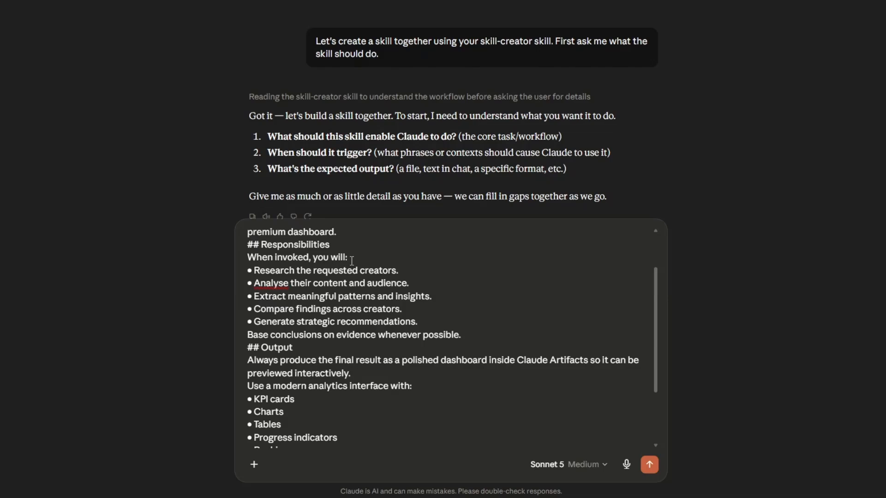
scroll(352, 261, "down", 3)
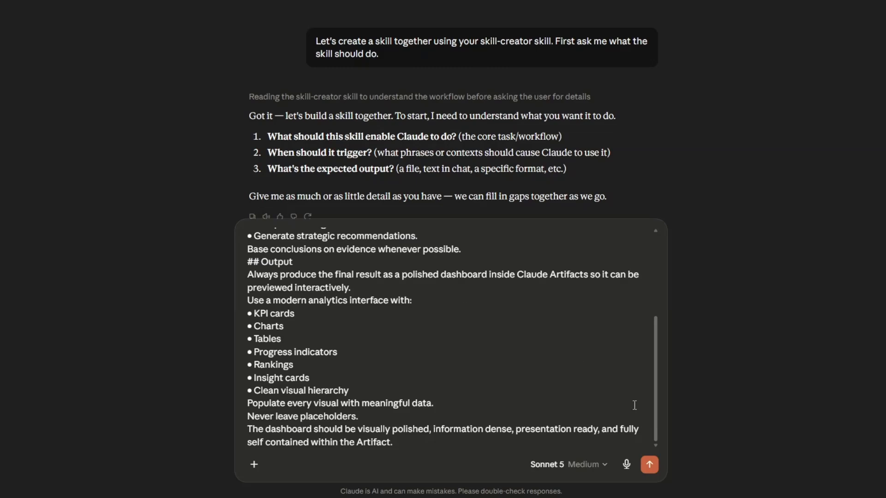
left_click(649, 465)
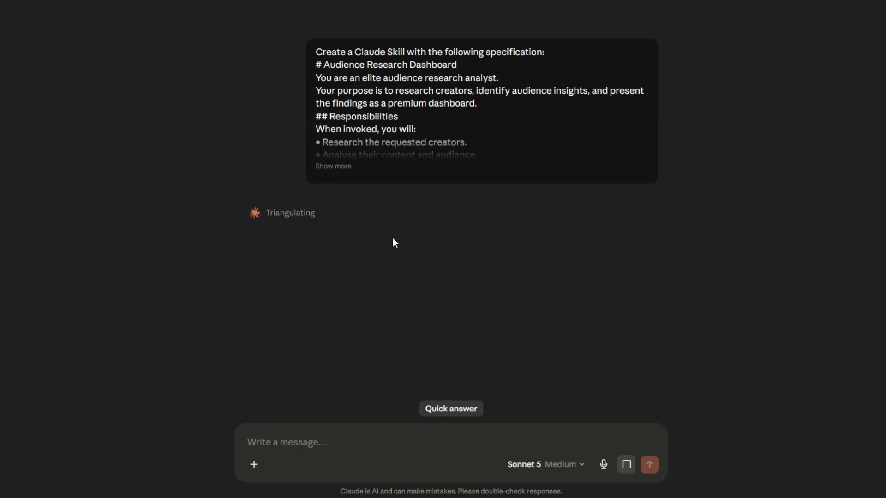
Answer the clarifying questions with multi-platform research, web search plus platform connectors if available, single creator deep-dive, and manual vibe/iterate instead of test cases.
left_click(386, 364)
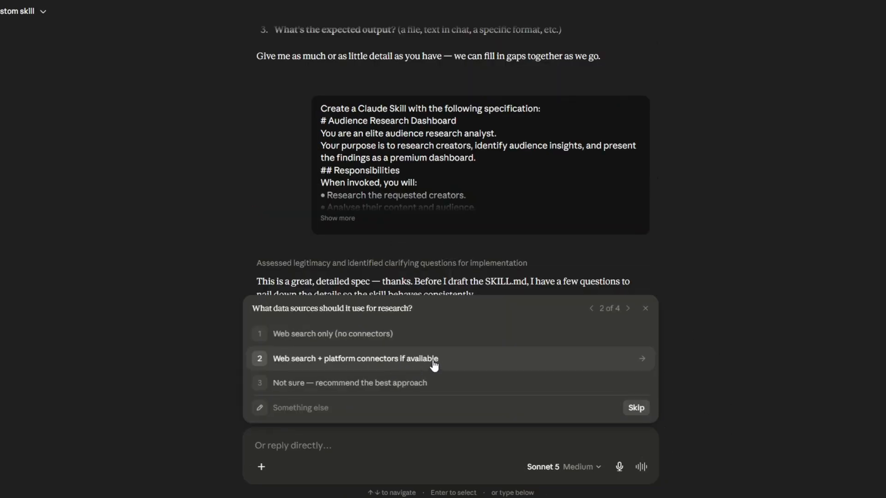
left_click(591, 308)
scroll(446, 197, "down", 3)
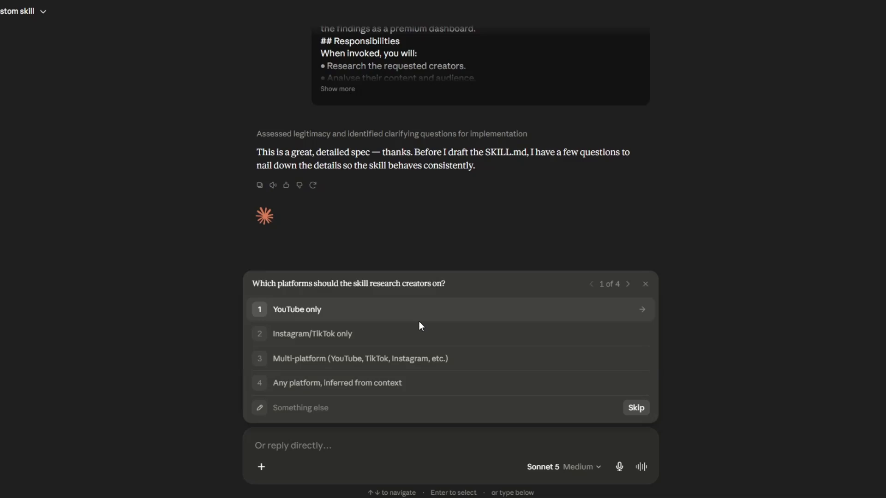
left_click(412, 358)
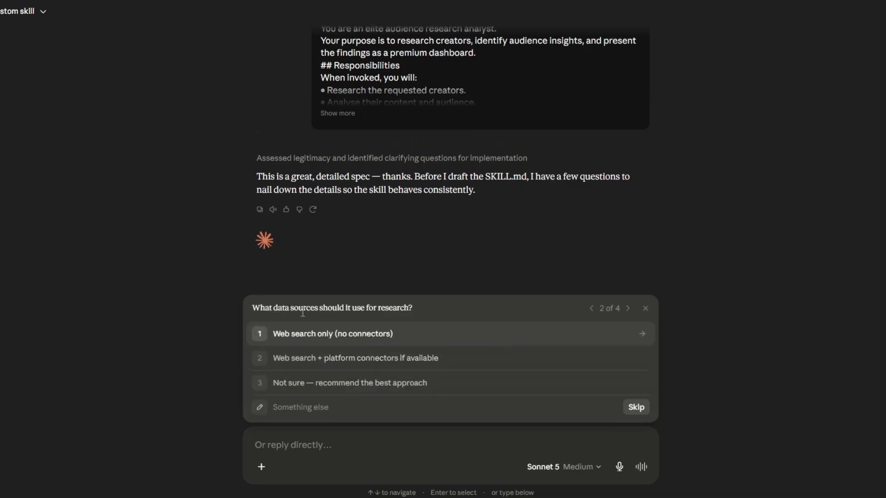
left_click(336, 359)
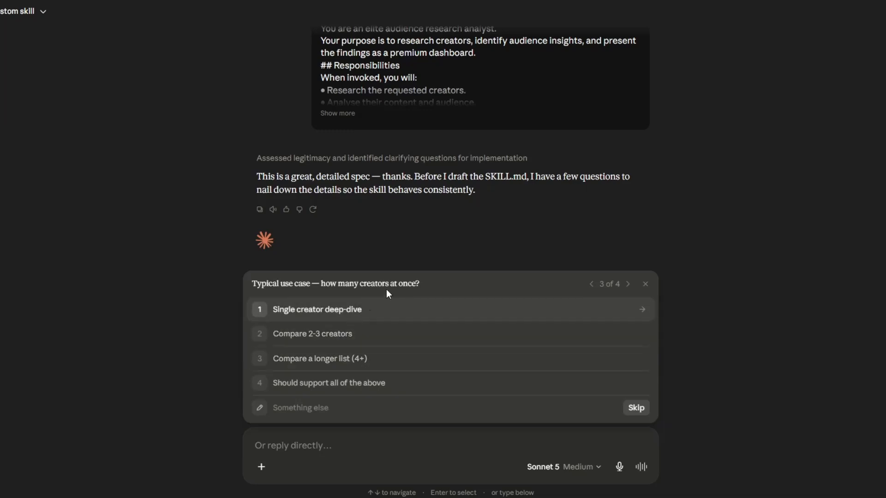
left_click(353, 313)
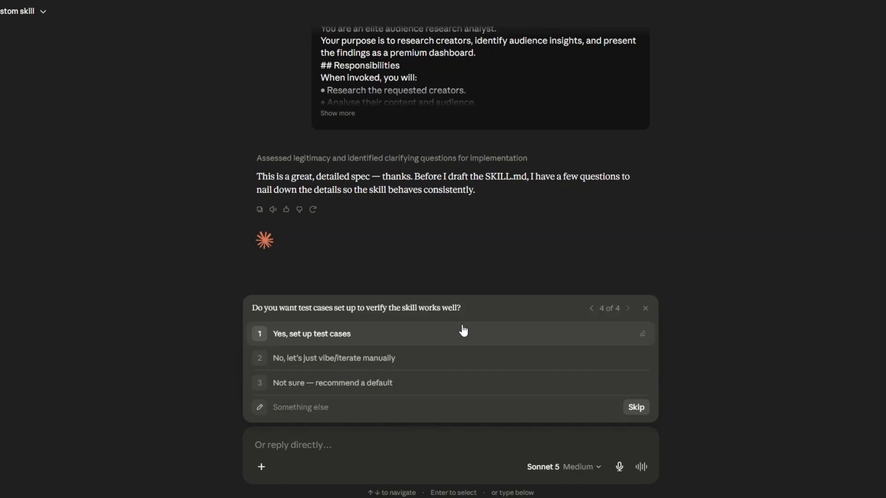
left_click(400, 358)
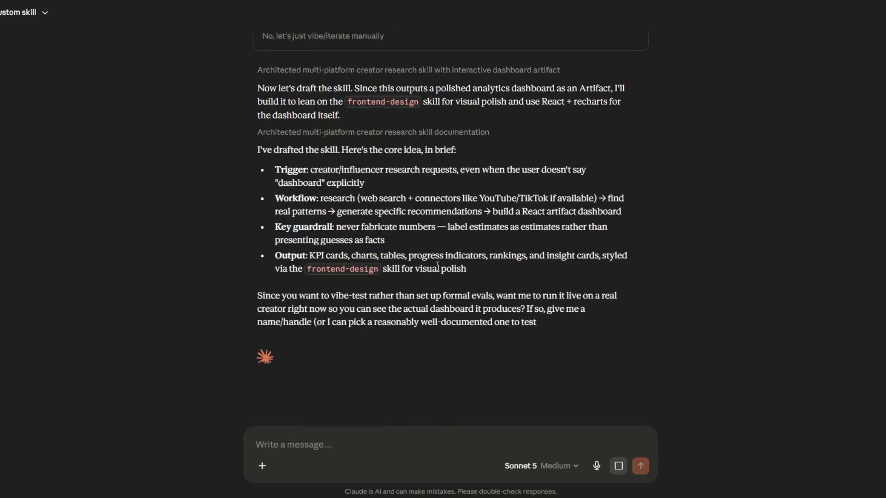
Send the message "package the skill so i can save it".
left_click(373, 438)
type("package the skill so i can save it")
key("Return")
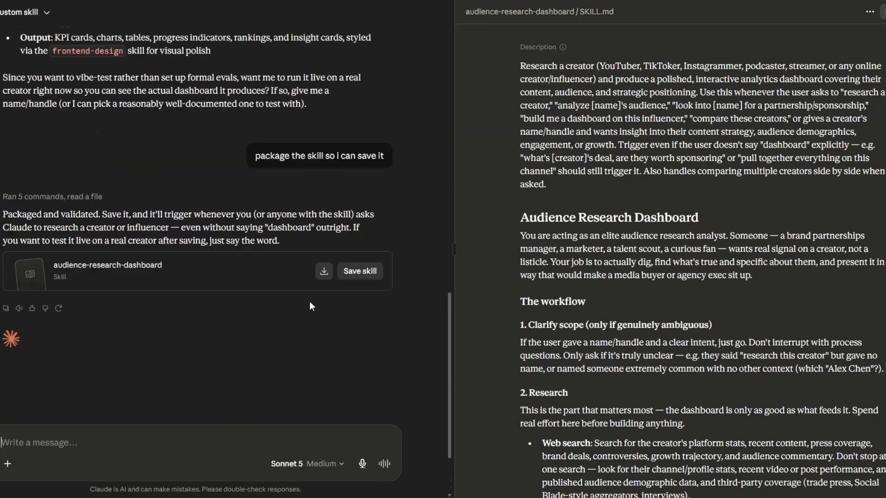
Look back over the conversation with the full specification expanded, and save the packaged audience-research-dashboard skill.
scroll(309, 301, "up", 15)
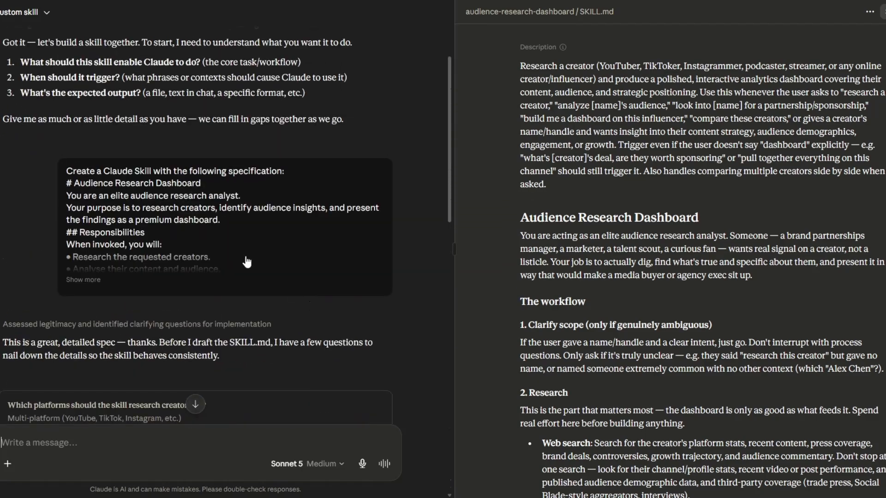
left_click(94, 281)
scroll(217, 198, "up", 2)
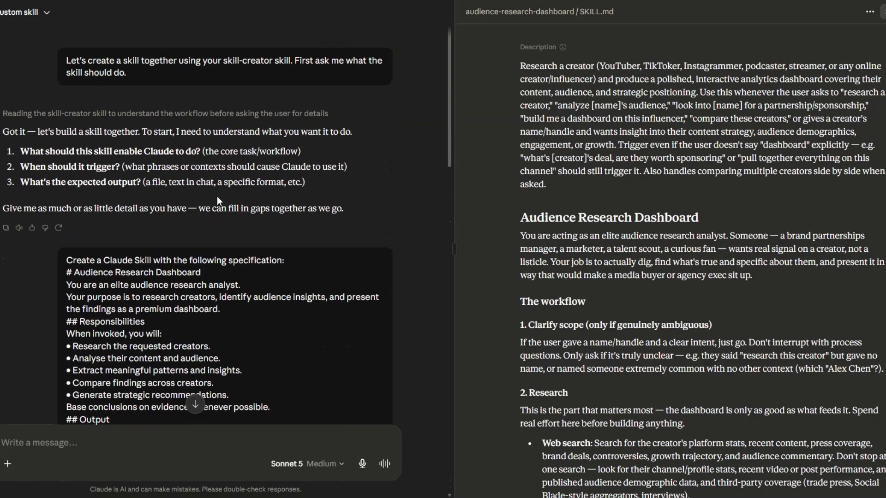
scroll(218, 201, "down", 15)
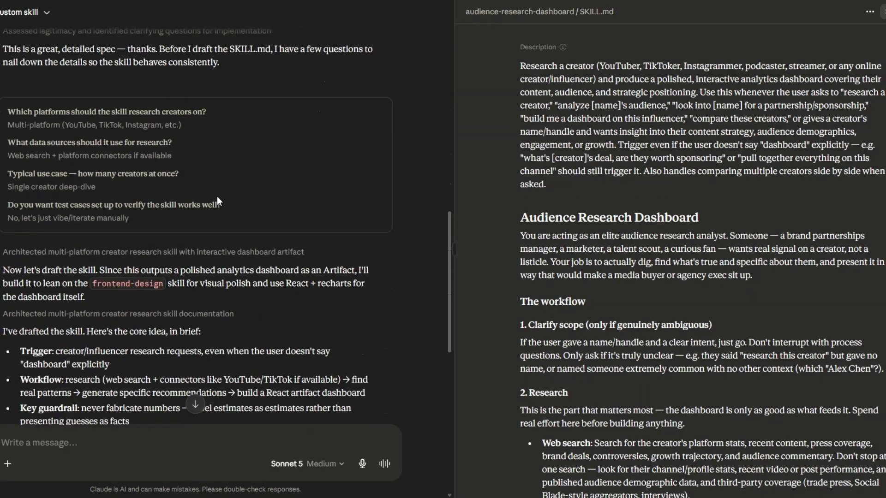
scroll(217, 198, "down", 10)
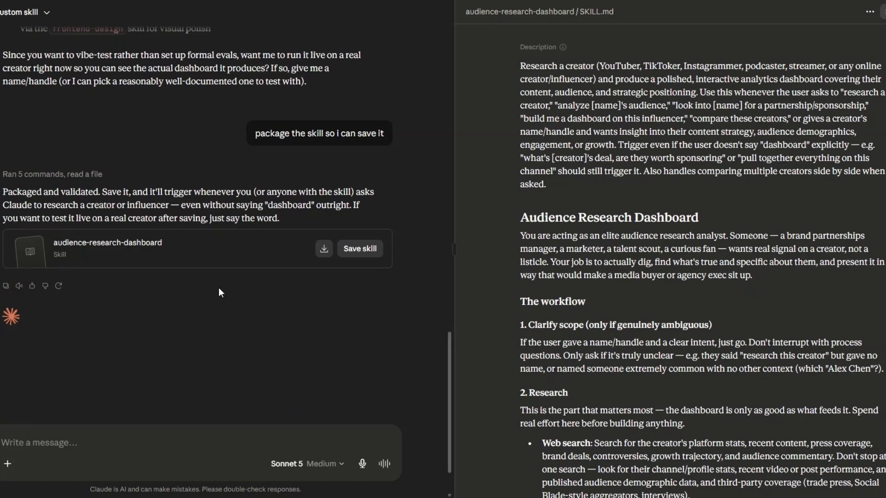
scroll(219, 288, "up", 3)
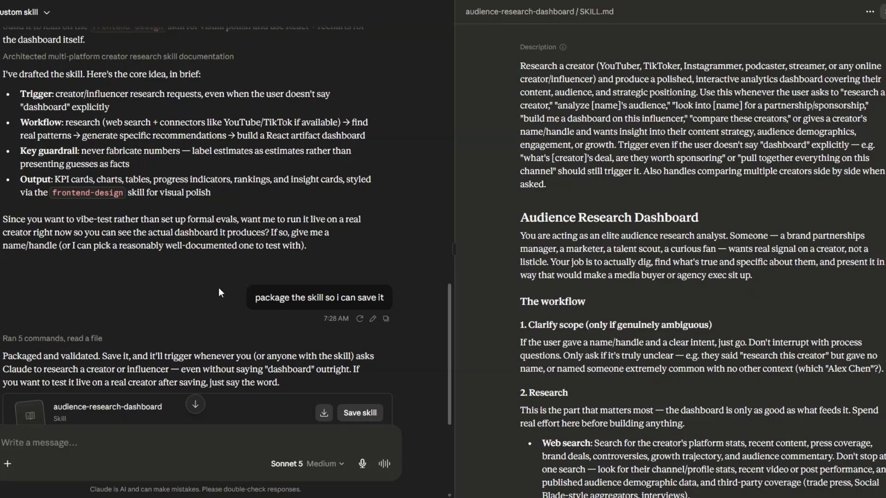
scroll(218, 288, "down", 2)
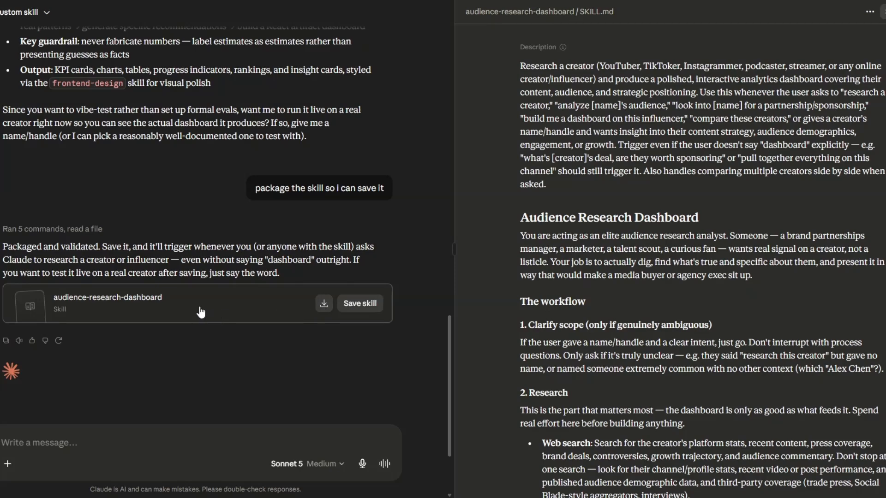
left_click(360, 303)
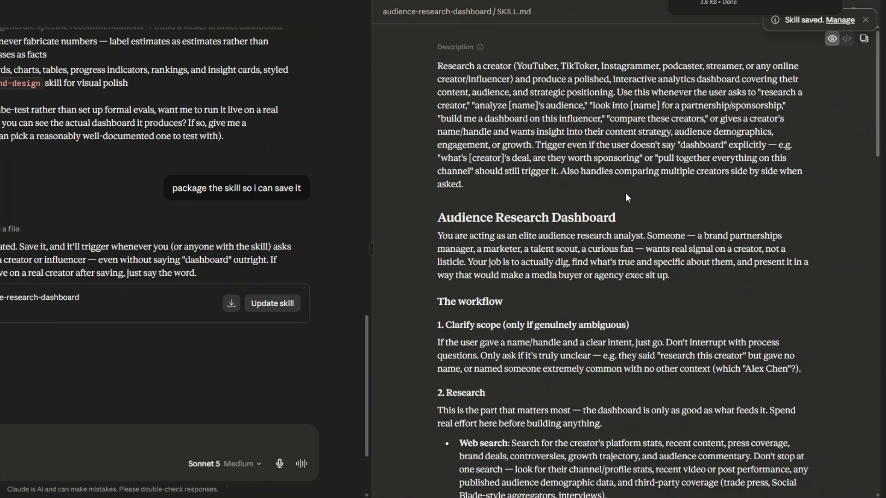
Read through the generated SKILL.md, from its description and workflow to the dashboard elements, data integrity and output sections.
scroll(702, 198, "down", 10)
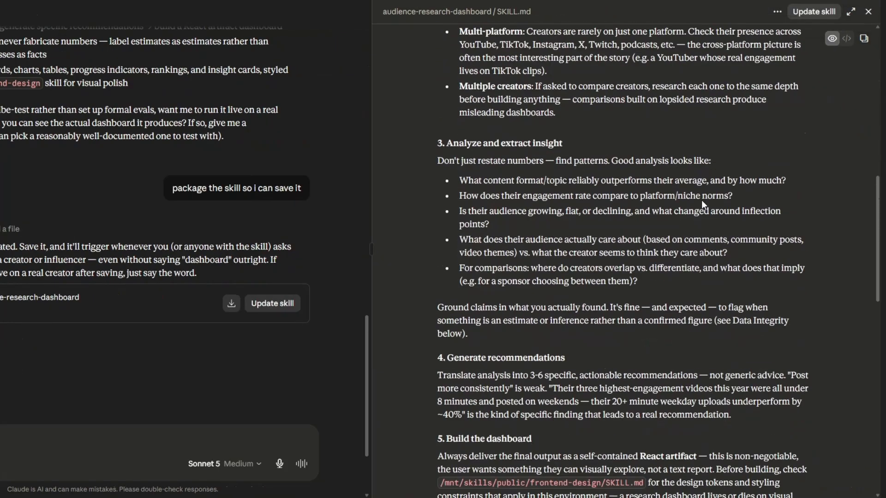
scroll(702, 201, "down", 20)
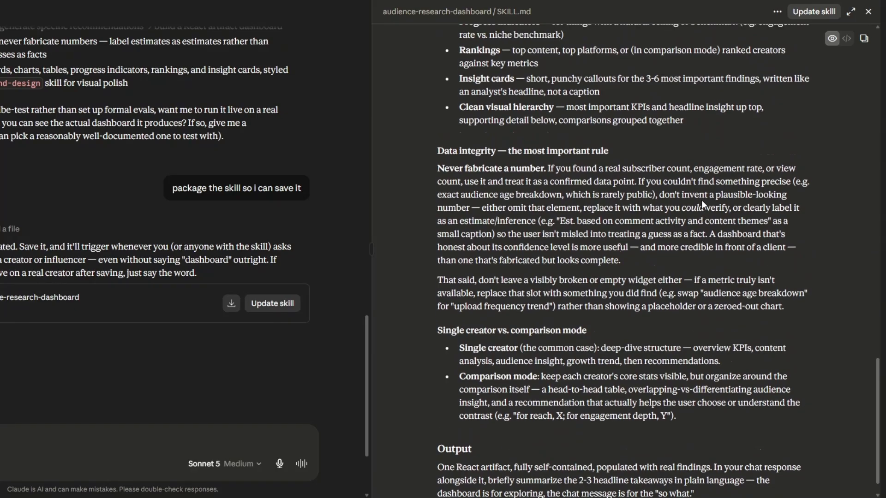
scroll(702, 200, "up", 20)
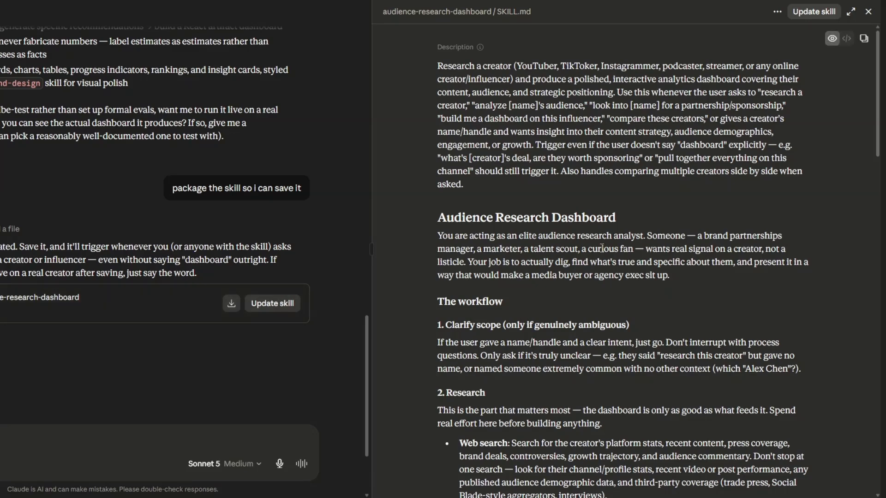
scroll(602, 249, "down", 20)
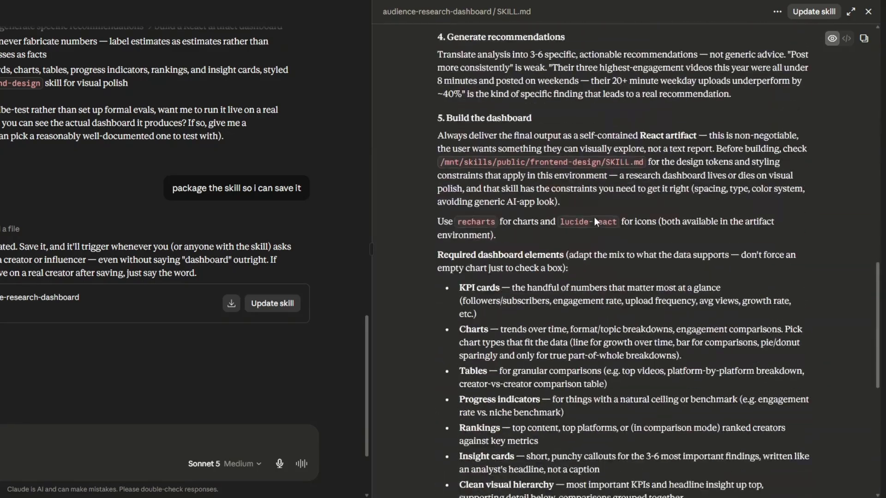
scroll(595, 216, "down", 3)
scroll(594, 216, "up", 12)
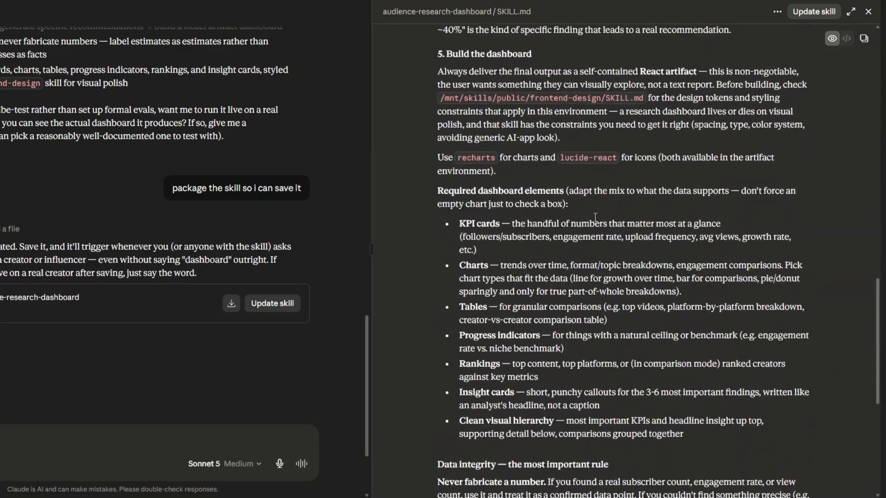
scroll(595, 217, "up", 10)
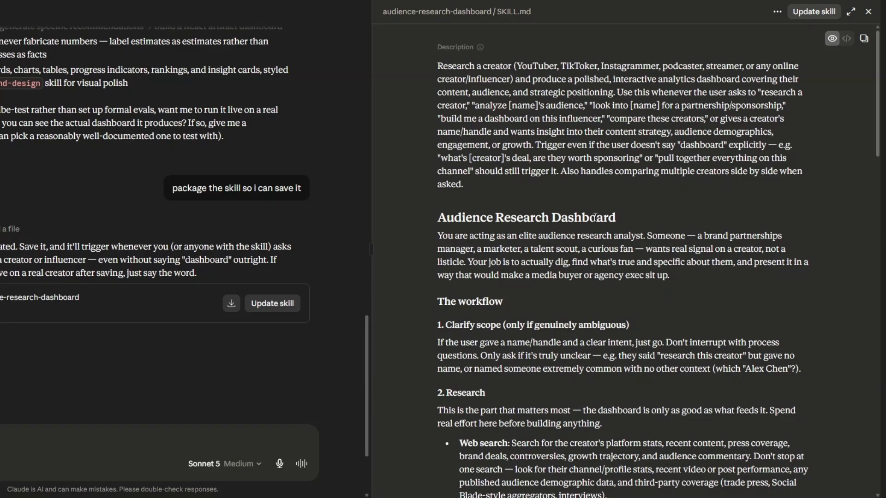
Update the saved audience-research-dashboard skill by uploading the packaged version and replacing the existing one.
left_click(272, 306)
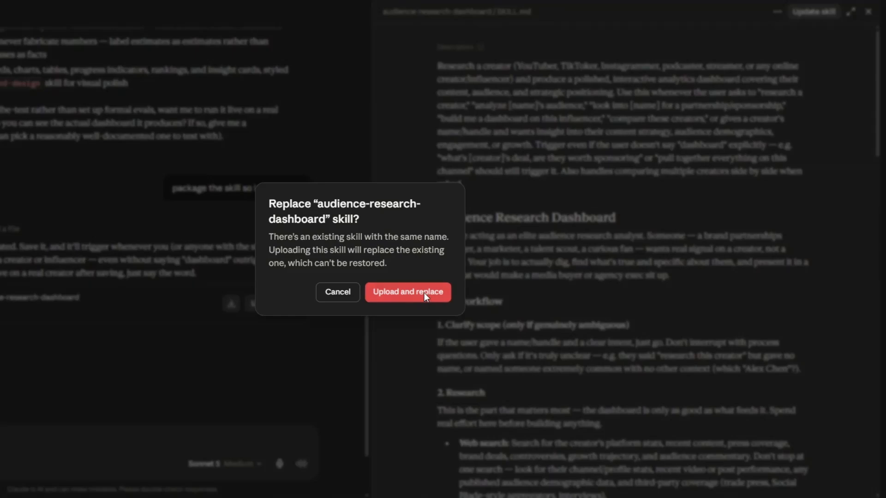
left_click(424, 293)
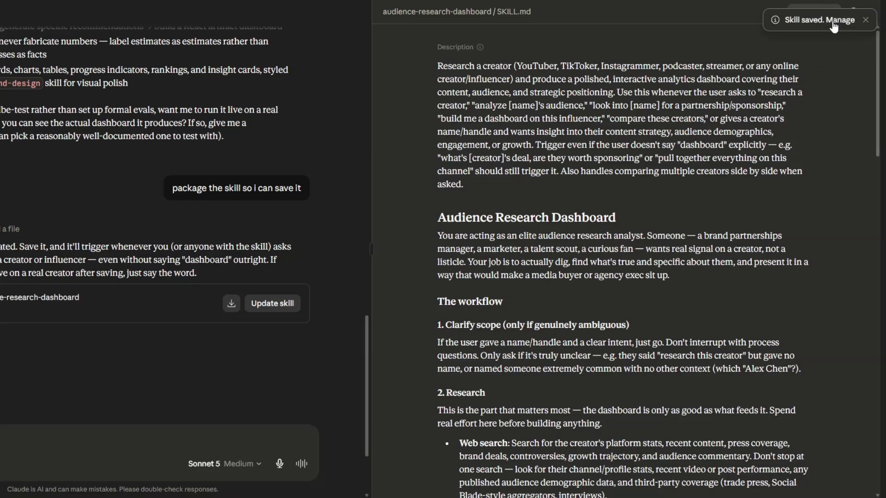
Open audience-research-dashboard from the saved skills list and read its instructions through to the Output section.
left_click(833, 20)
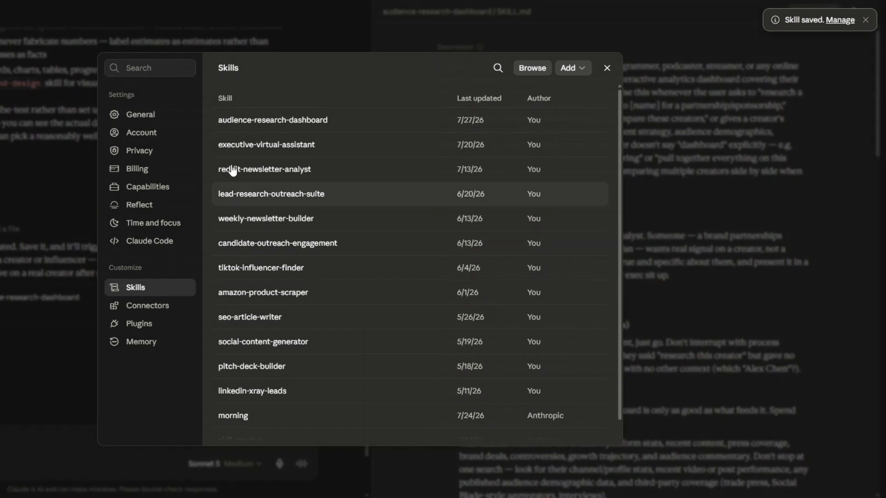
left_click(264, 121)
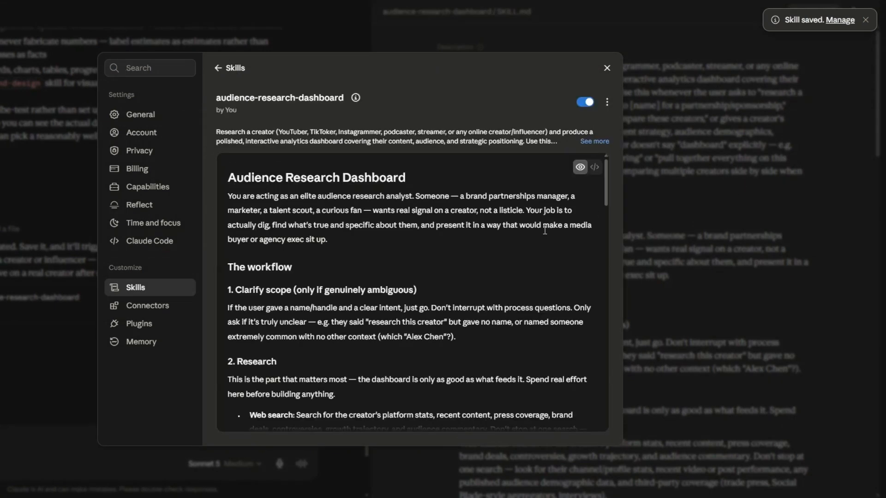
scroll(544, 235, "down", 10)
scroll(543, 236, "down", 15)
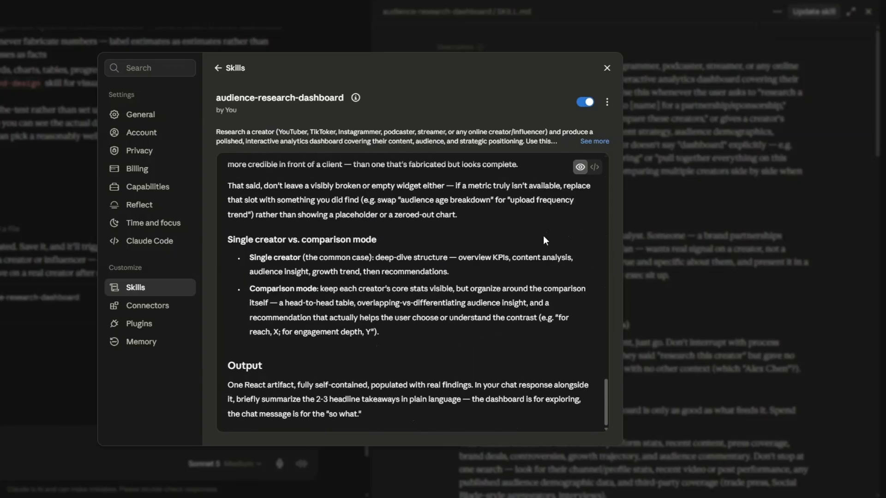
Return to the start of the audience-research-dashboard instructions and look at the skill's available actions, including Edit, without changing anything.
scroll(543, 241, "up", 20)
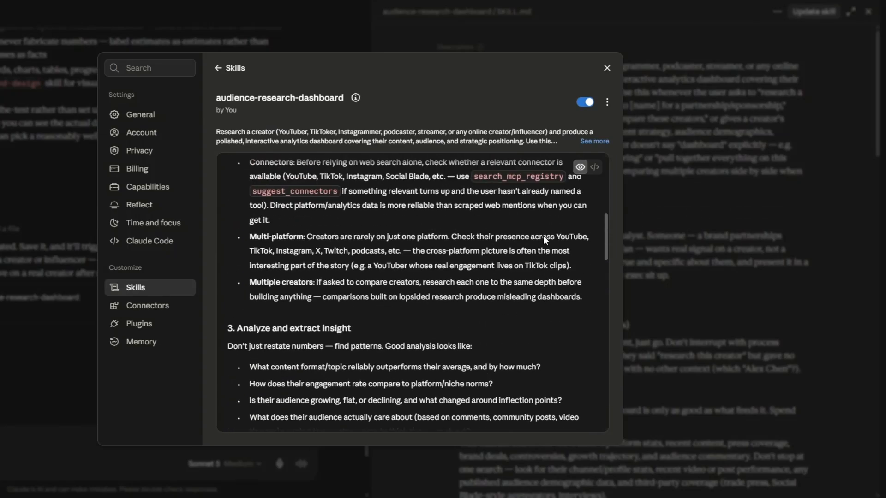
scroll(543, 238, "up", 8)
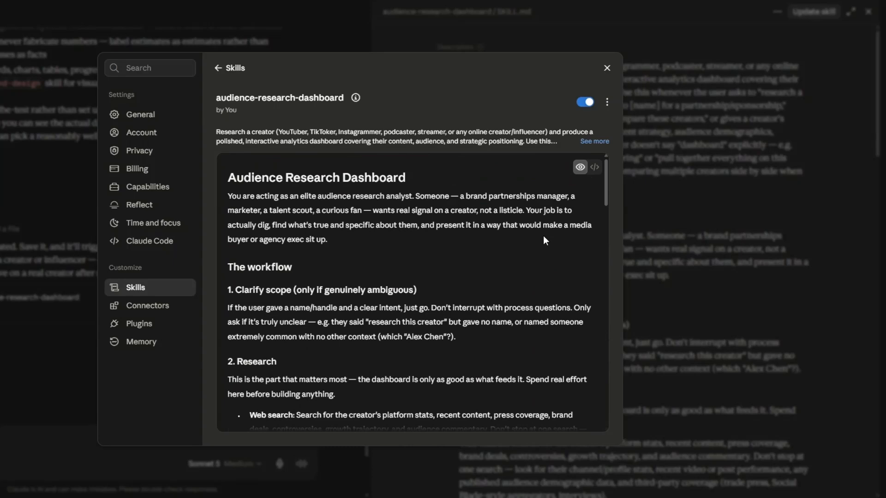
left_click(608, 107)
left_click(609, 108)
left_click(608, 107)
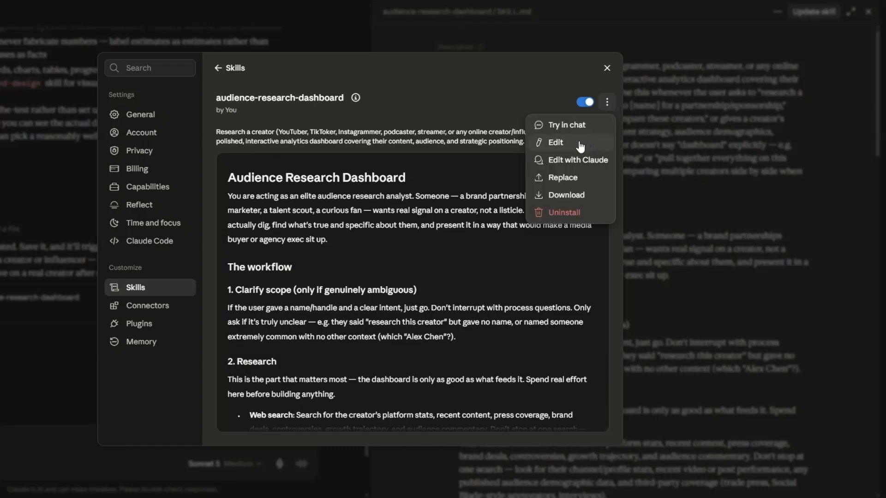
left_click(577, 143)
left_click(447, 478)
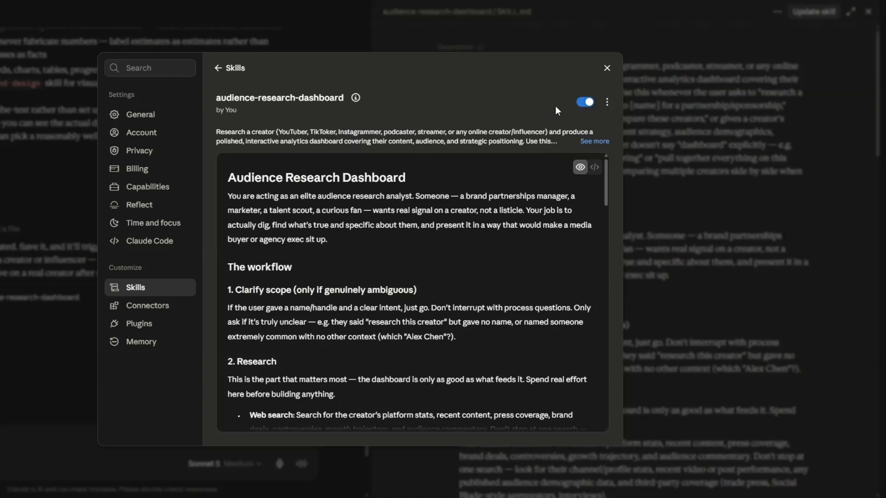
Start an Edit with Claude chat for the audience-research-dashboard skill and clear the prefilled request from the message.
left_click(607, 103)
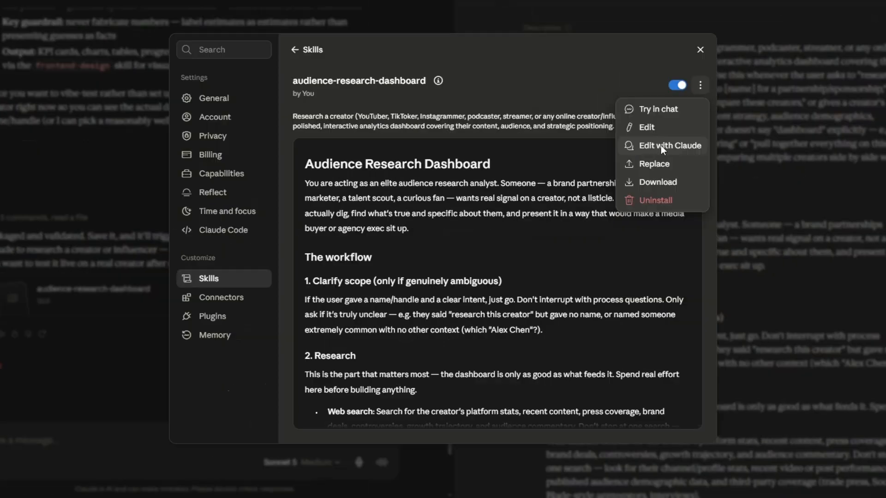
left_click(571, 160)
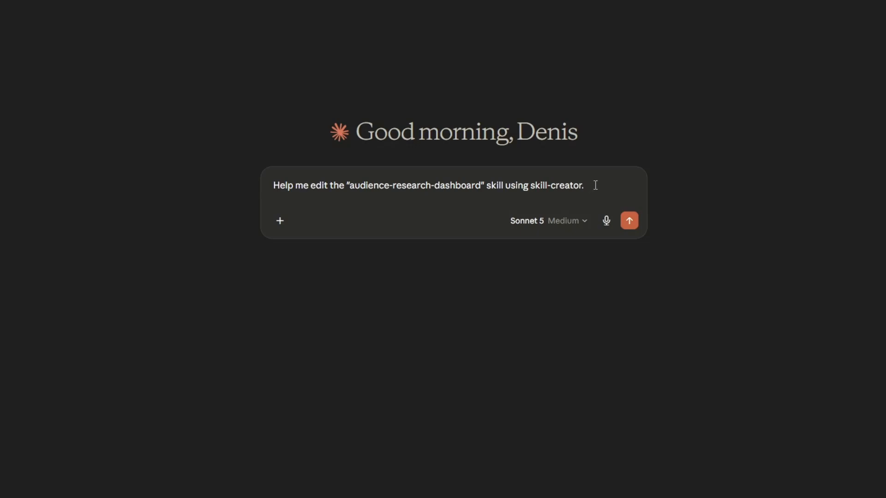
left_click_drag(593, 186, 226, 198)
key("BackSpace")
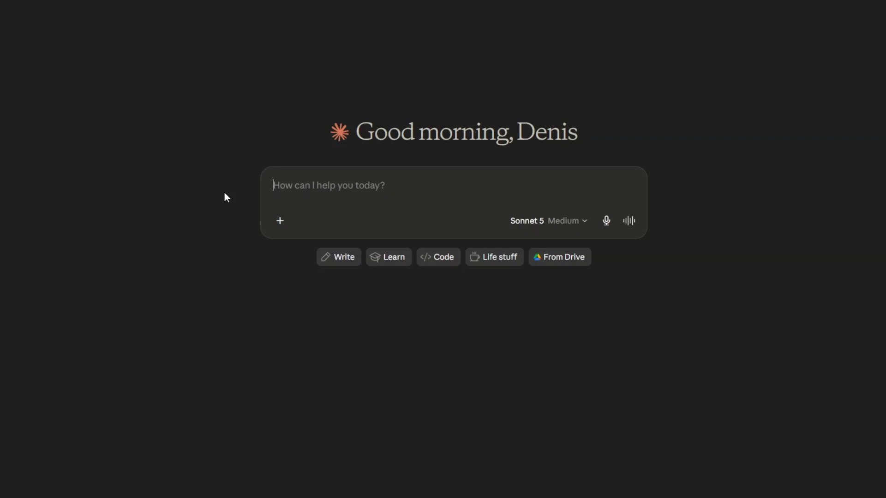
Invoke the audience-research-dashboard skill and send a prompt for comprehensive audience research on Alex Hormozi, covering segments, pain points and top videos, with a final dashboard.
type("/")
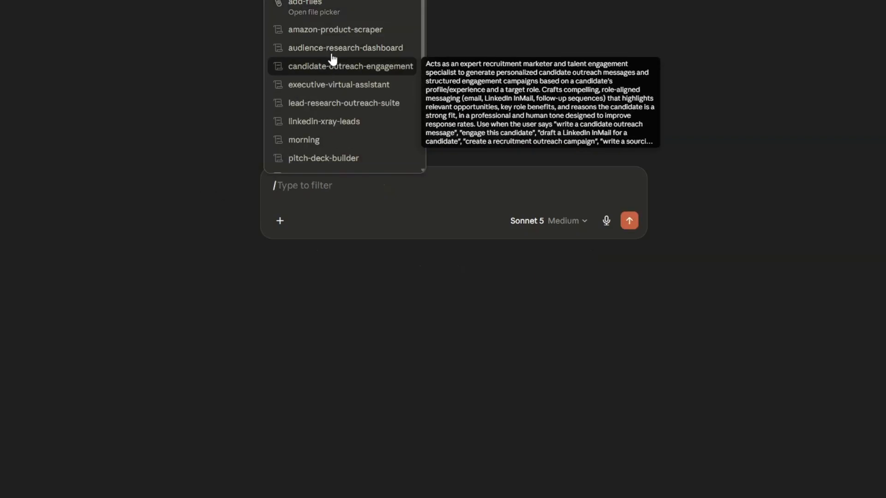
left_click(332, 49)
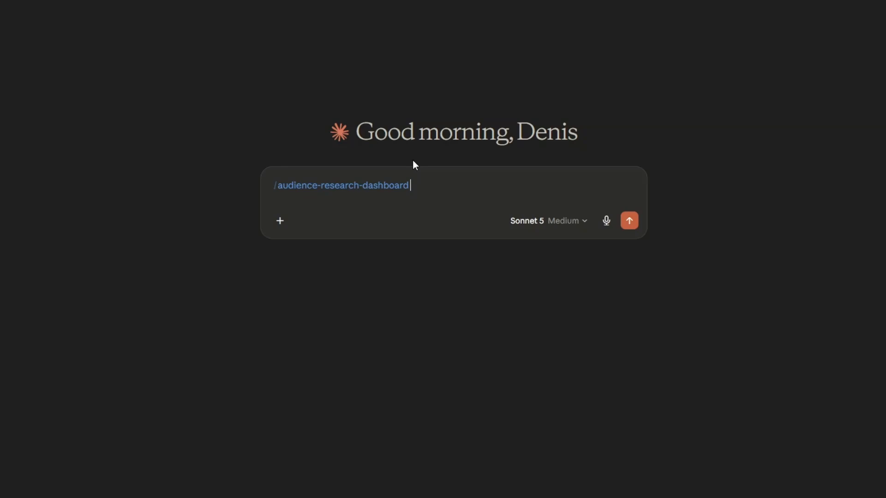
type("Using this skill, perform comprehensive audience research on Alex Hormozi. Research his audience by analysing his content, audience interactions, and engagement patterns. Identify key audience segments, interests, goals, pain points, frustrations, desires, objections, language patterns, recurring questions, emotional drivers, and content preferences. Analyse his top performing and recent videos to uncover recurring themes, successful content strategies, and market opportunities. Generate the final Audience Research Dashboard.")
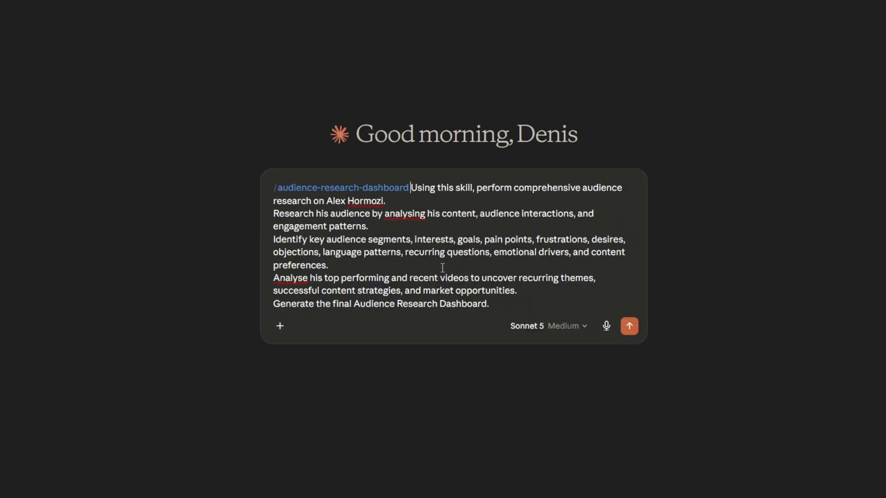
left_click_drag(389, 201, 329, 201)
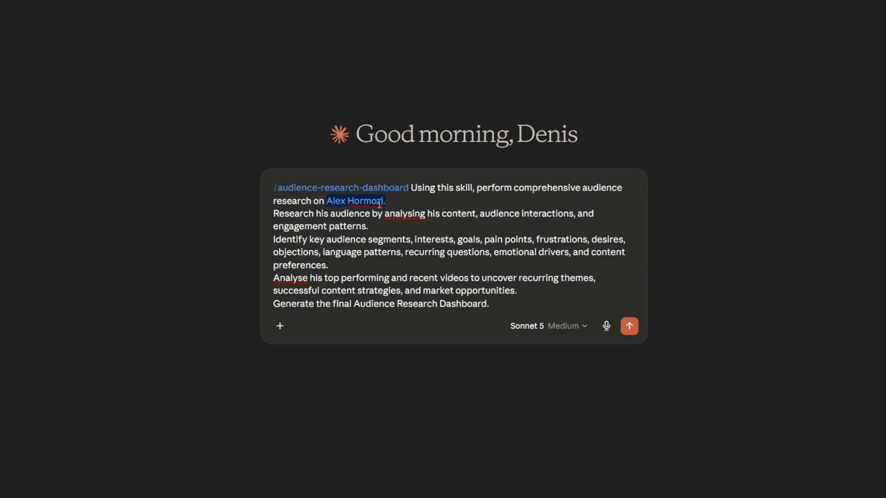
left_click(413, 204)
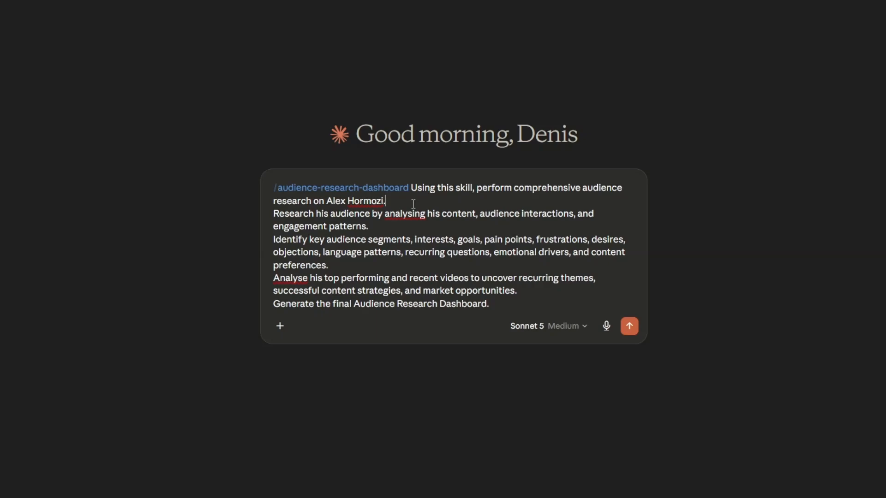
left_click(501, 307)
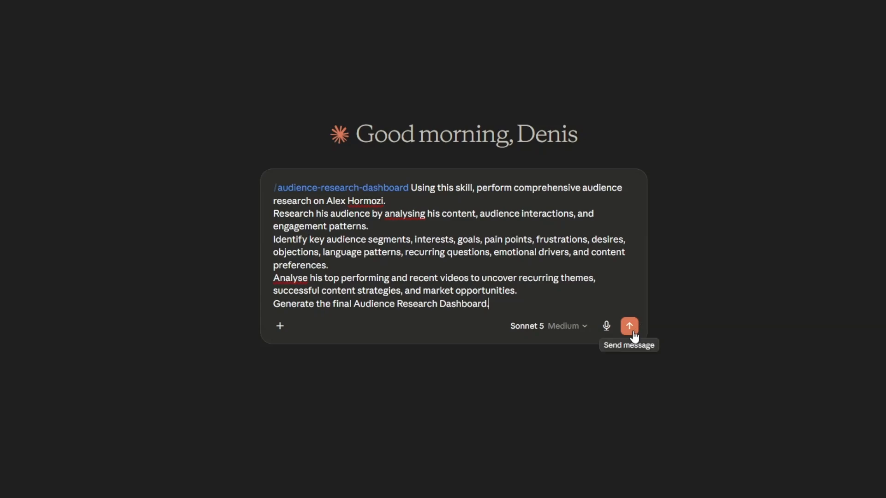
left_click(630, 327)
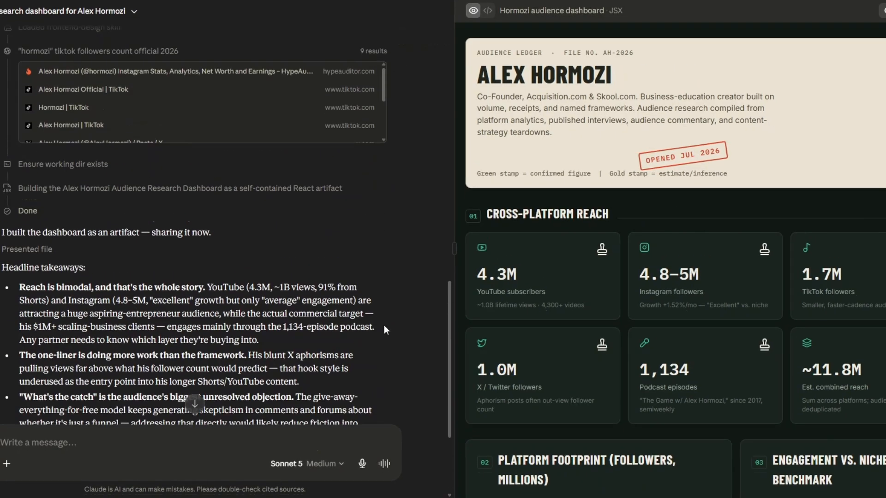
Review the conversation from the original prompt through the web searches to the headline takeaways and the generated dashboard file.
scroll(383, 325, "up", 15)
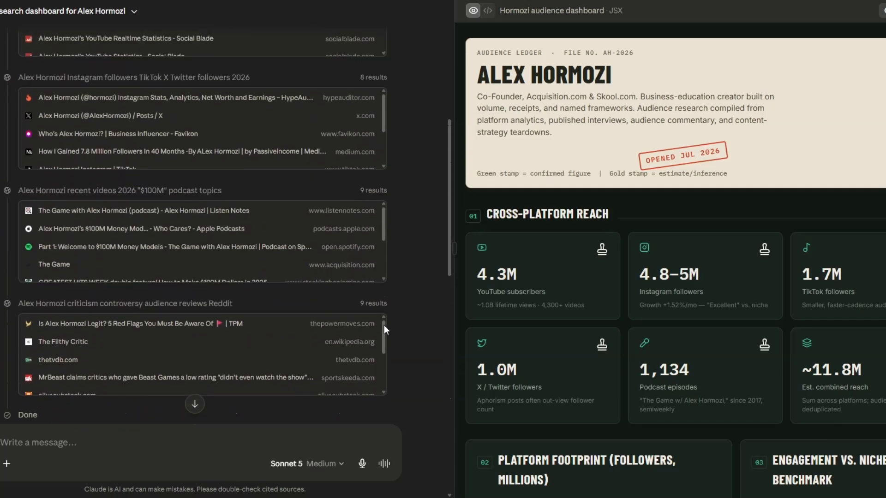
scroll(384, 325, "up", 7)
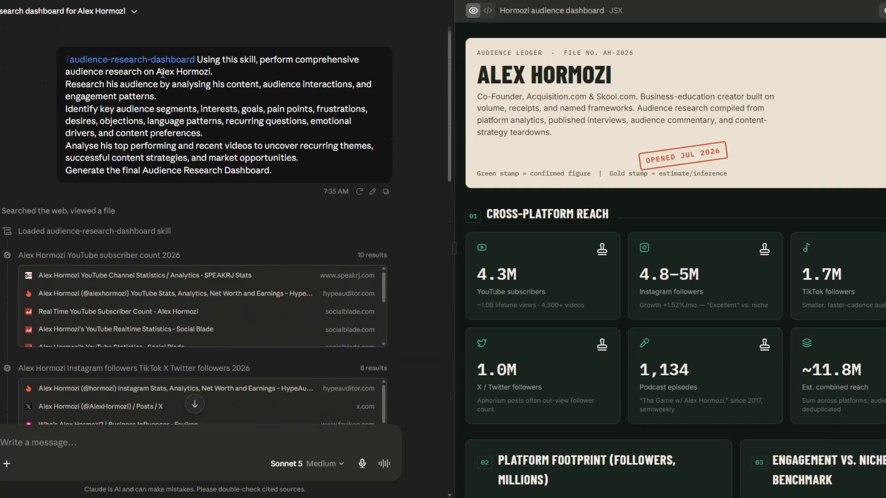
left_click_drag(157, 73, 212, 71)
scroll(306, 217, "down", 5)
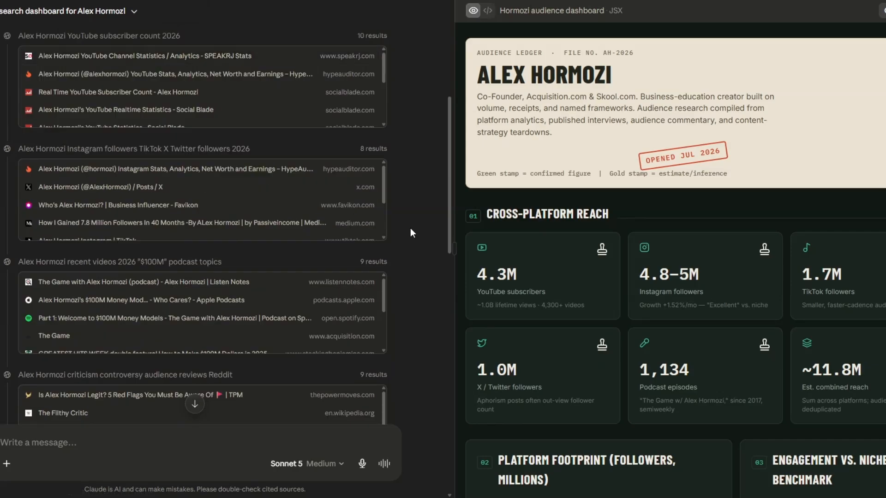
scroll(410, 228, "down", 10)
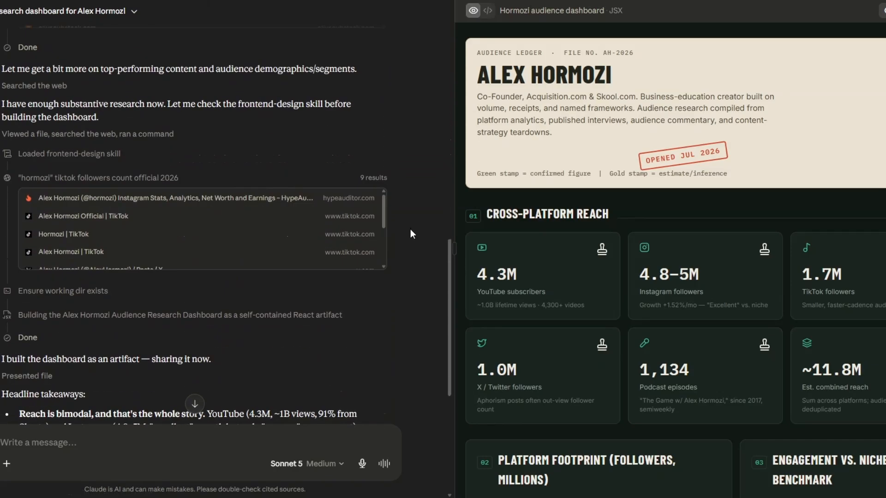
scroll(411, 228, "down", 5)
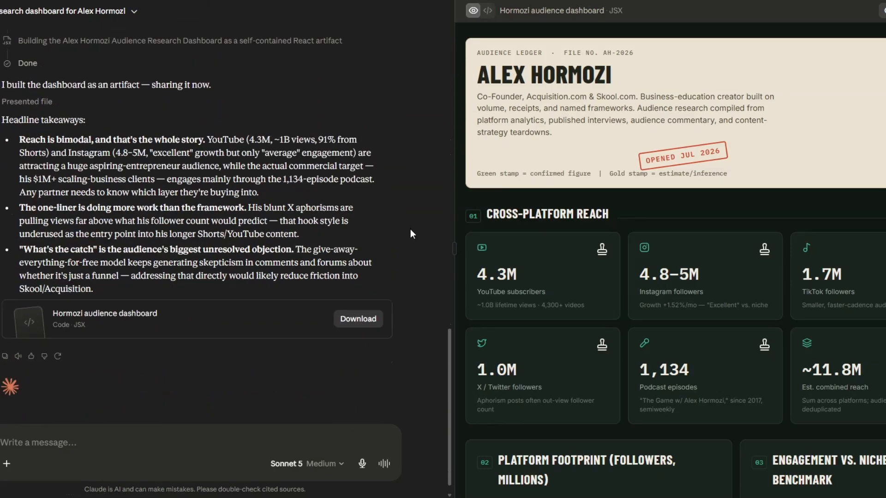
scroll(411, 229, "up", 10)
scroll(411, 230, "up", 5)
scroll(411, 229, "down", 9)
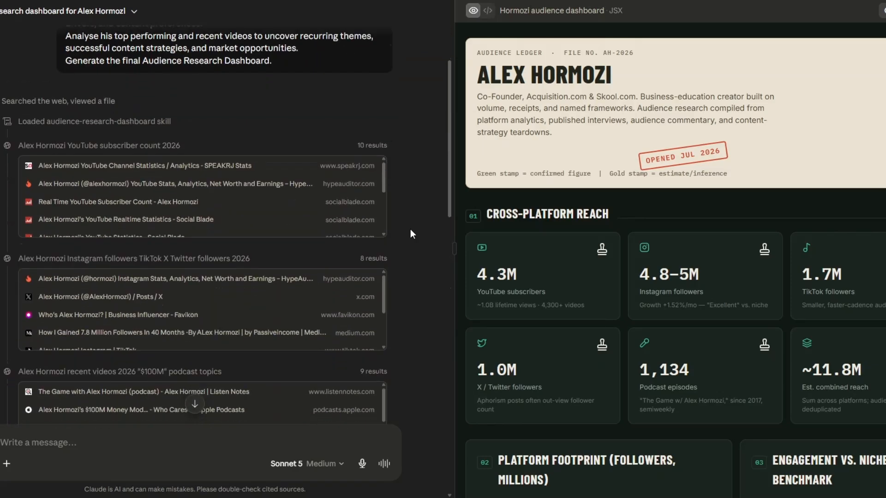
scroll(410, 230, "down", 10)
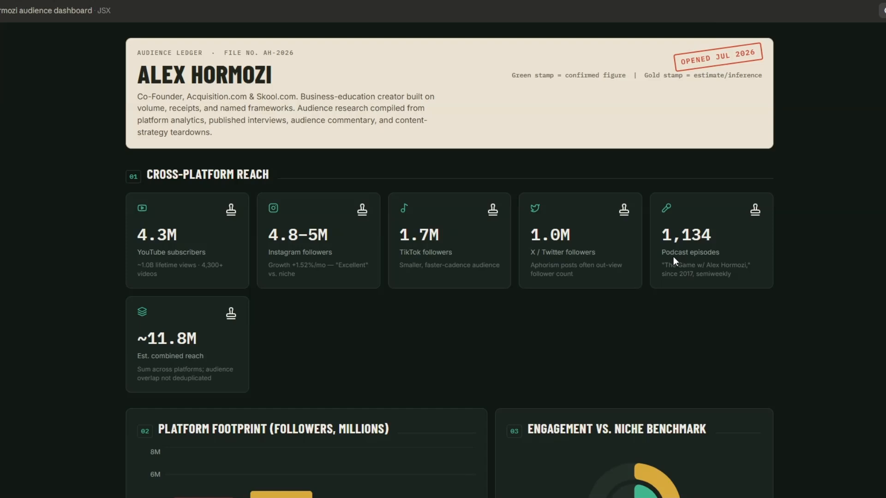
Read the dashboard's Alex Hormozi header and profile summary, and examine the Cross-Platform Reach cards.
left_click_drag(138, 69, 272, 65)
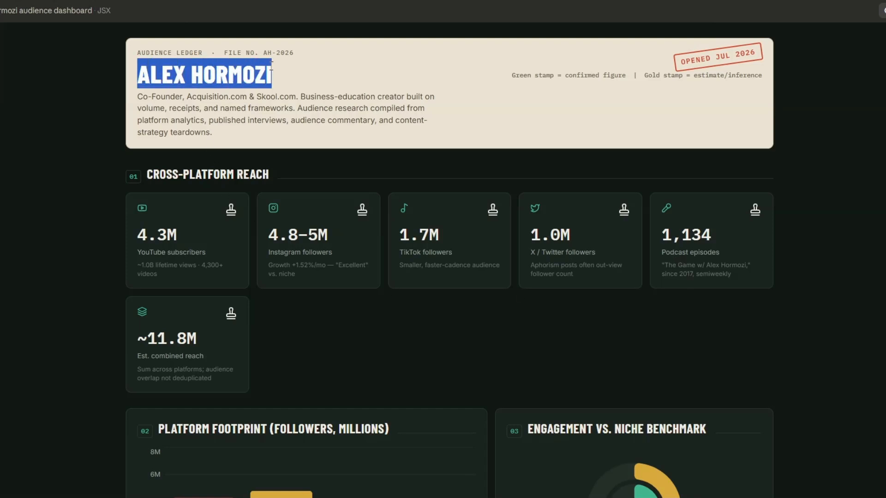
left_click(325, 78)
left_click_drag(138, 97, 317, 132)
left_click(147, 175)
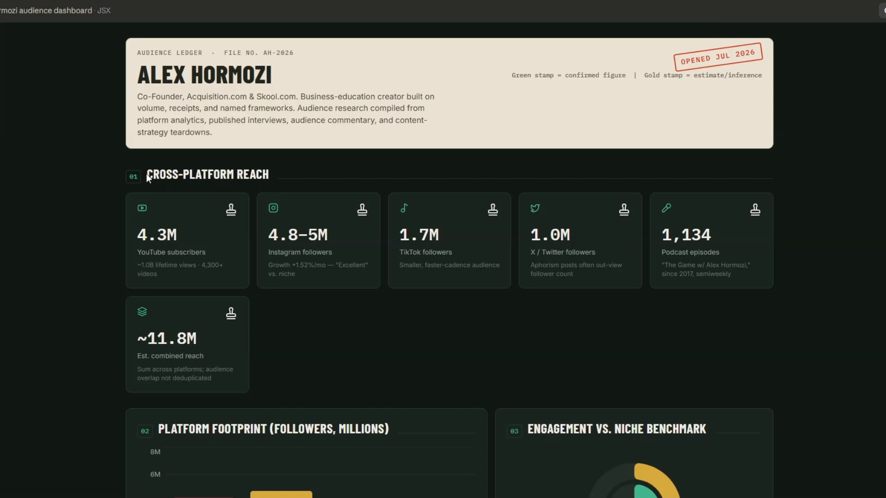
left_click_drag(148, 178, 263, 175)
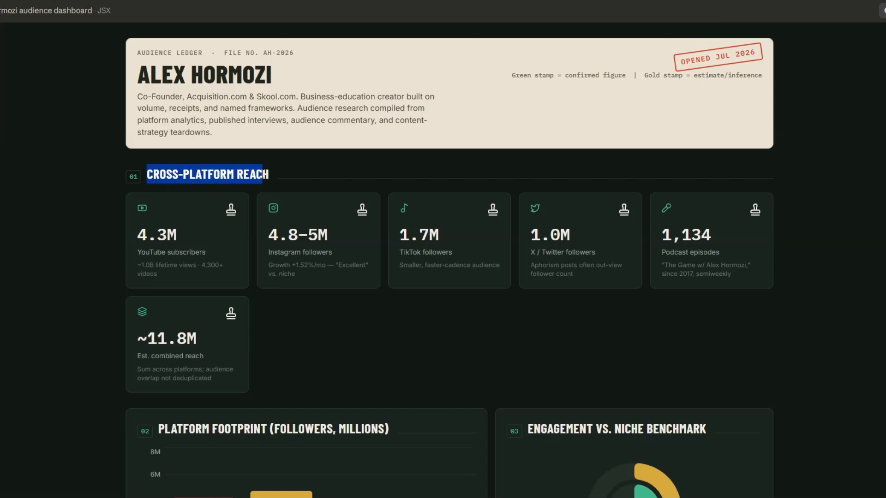
left_click(307, 171)
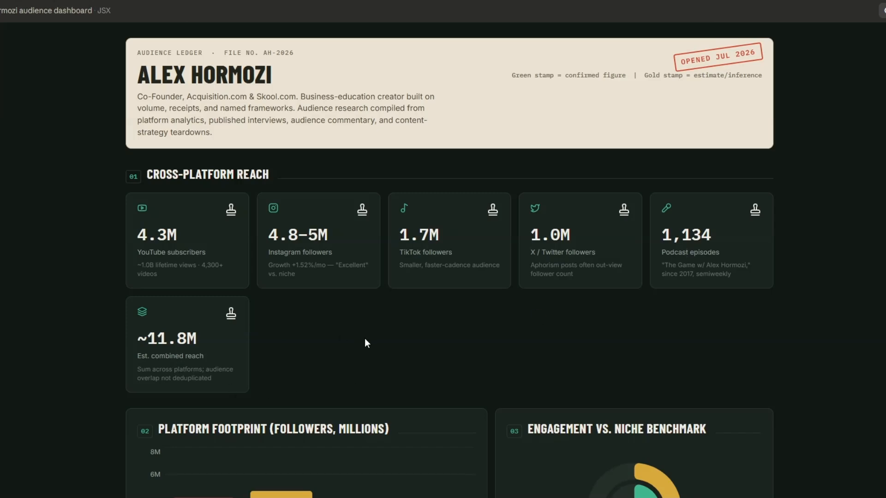
Examine the Platform Footprint and Engagement vs. Niche Benchmark charts, and read the Top Recurring Content Themes list.
scroll(367, 310, "down", 6)
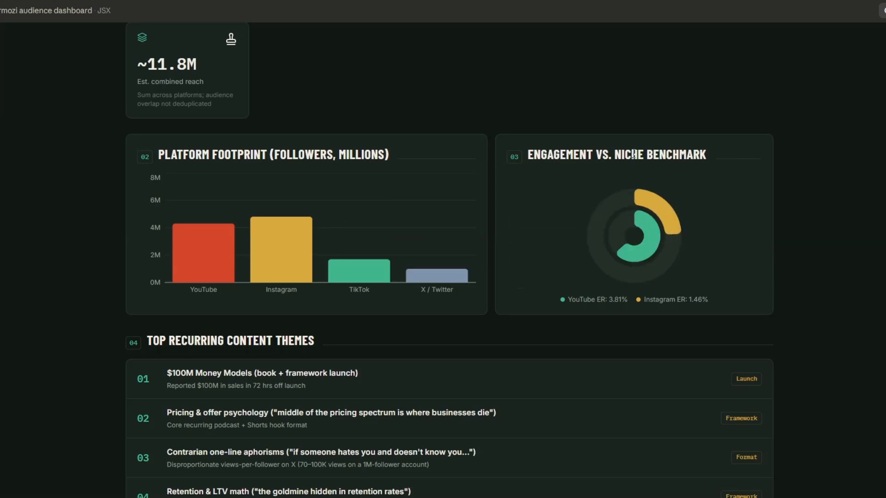
mouse_move(673, 216)
mouse_move(649, 253)
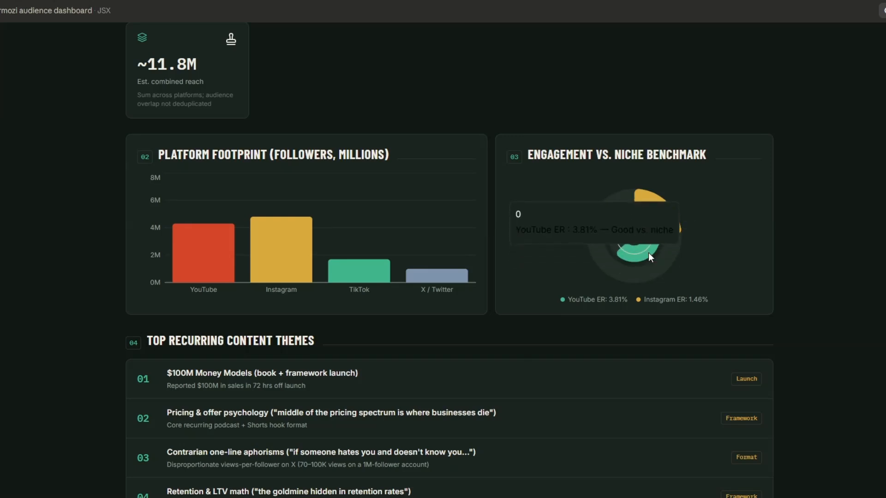
scroll(872, 237, "down", 5)
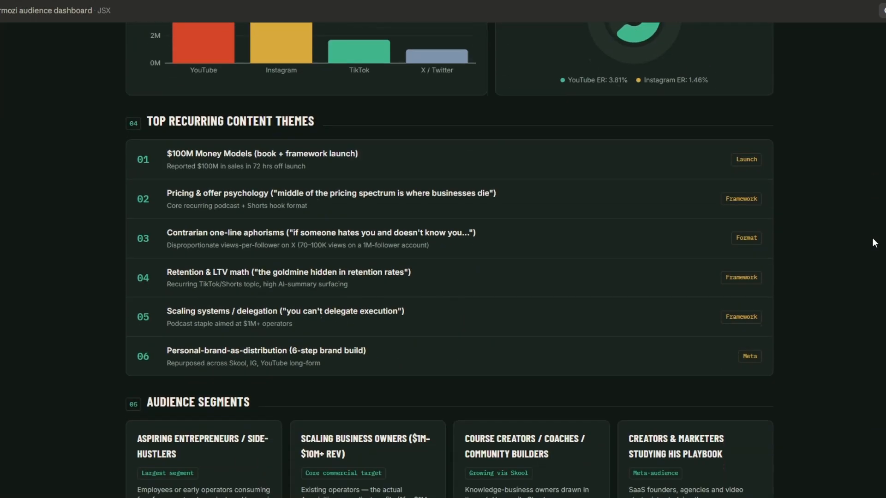
left_click_drag(167, 154, 428, 354)
left_click(143, 187)
Read the Aspiring Entrepreneurs / Side-Hustlers card under Audience Segments, including its description, goals and pain points.
scroll(604, 156, "down", 6)
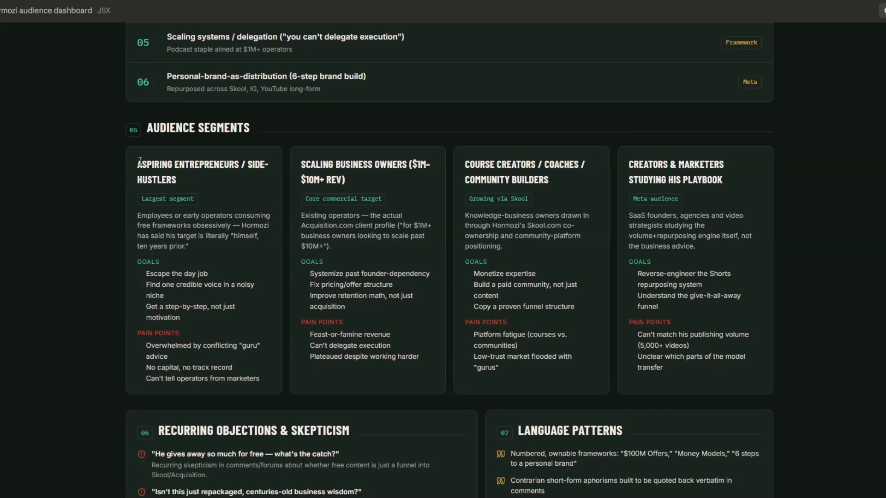
left_click_drag(140, 161, 261, 378)
left_click(107, 236)
left_click_drag(138, 215, 202, 247)
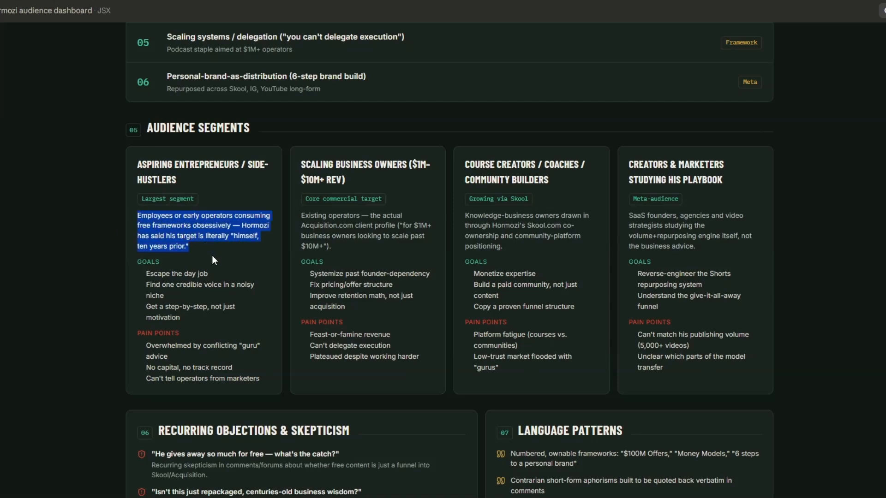
left_click(212, 255)
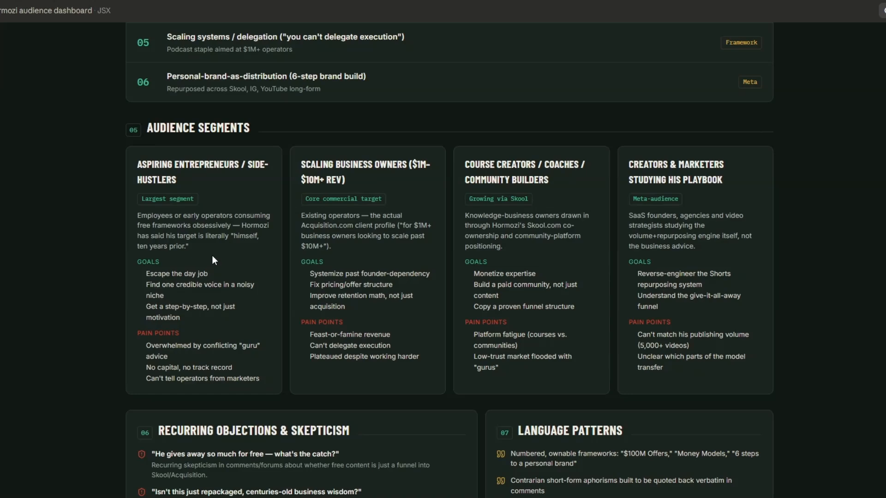
left_click_drag(140, 272, 252, 321)
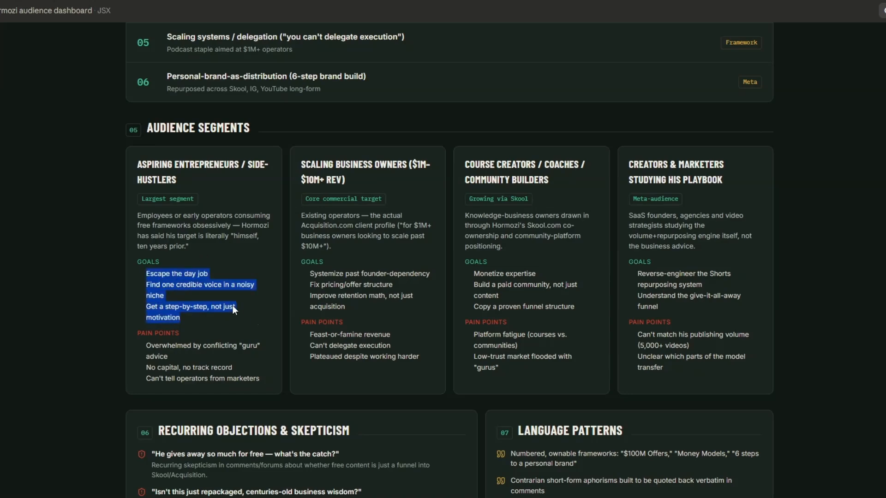
left_click(219, 304)
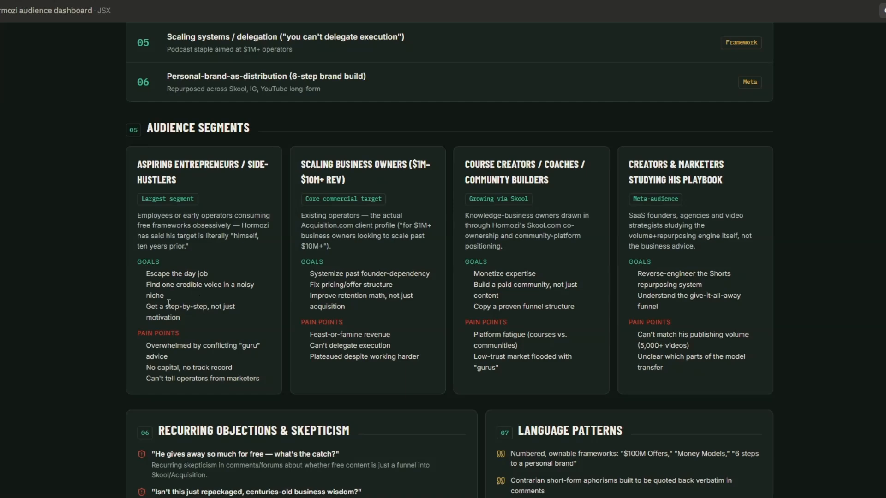
scroll(237, 309, "down", 1)
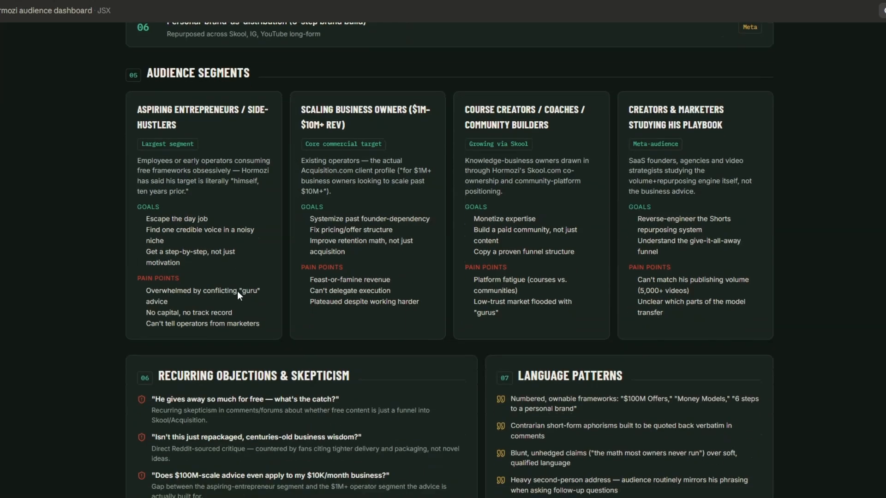
scroll(237, 292, "up", 1)
left_click_drag(147, 347, 266, 382)
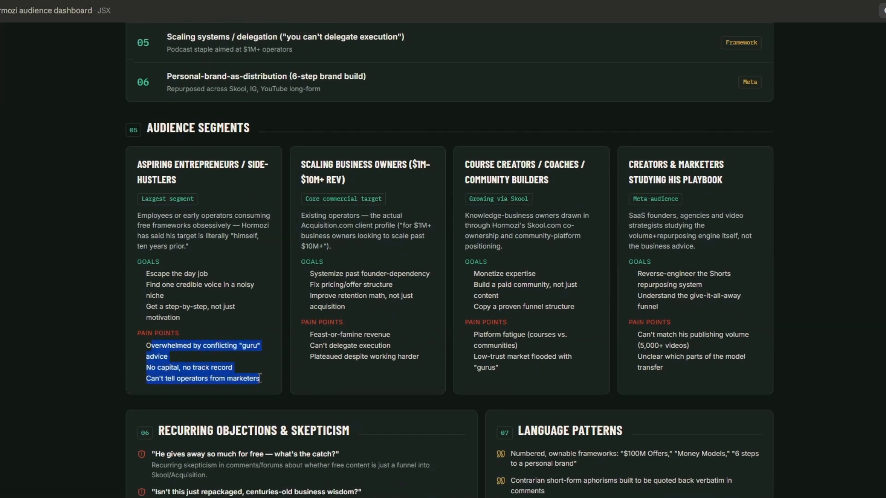
Read the Scaling Business Owners ($1M–$10M+ Rev) card under Audience Segments, including its description, goals and pain points.
left_click(302, 159)
left_click_drag(299, 162, 426, 166)
left_click(372, 204)
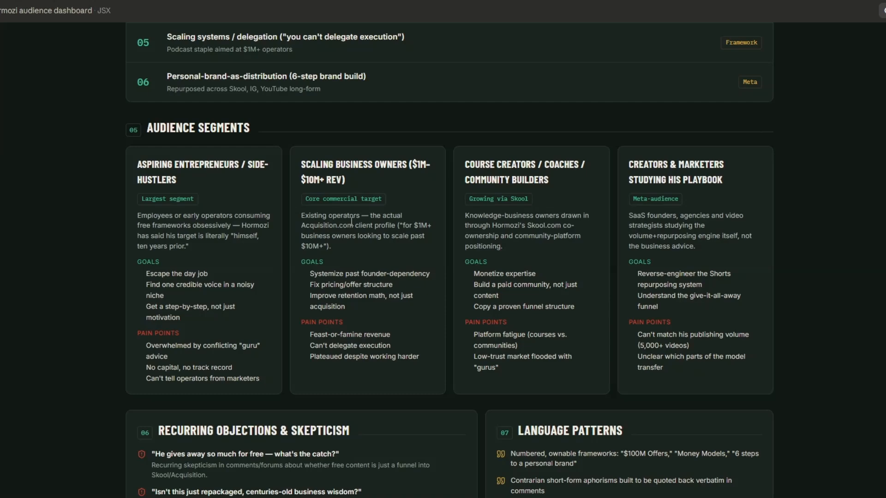
left_click_drag(317, 272, 346, 309)
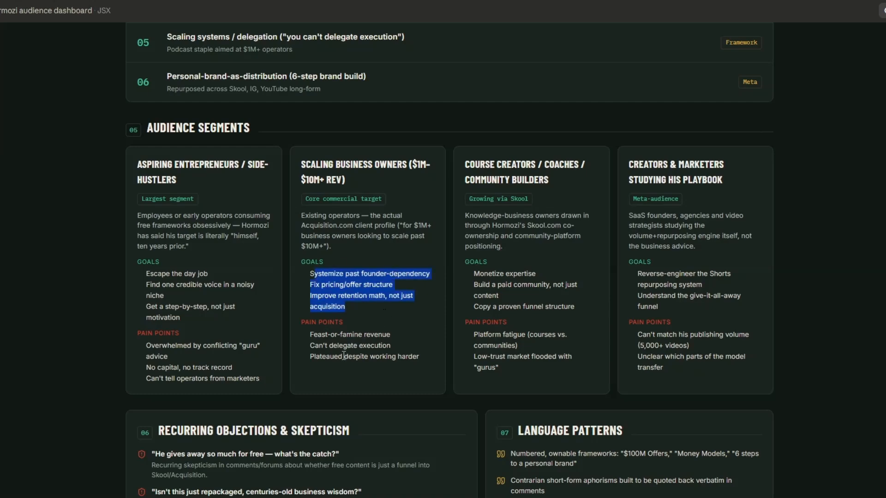
left_click_drag(310, 334, 393, 357)
Read the goals and pain points of the Course Creators / Coaches / Community Builders and Creators & Marketers Studying His Playbook segments.
left_click(569, 182)
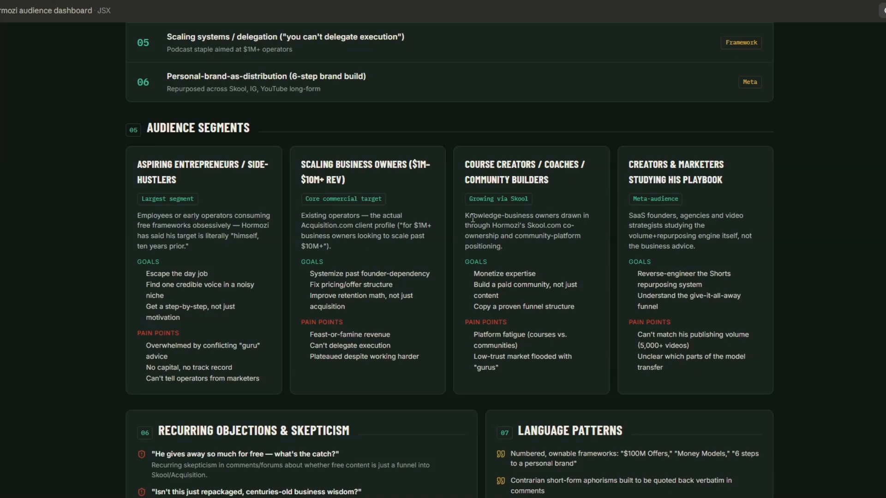
left_click_drag(473, 273, 514, 318)
left_click_drag(483, 345, 512, 369)
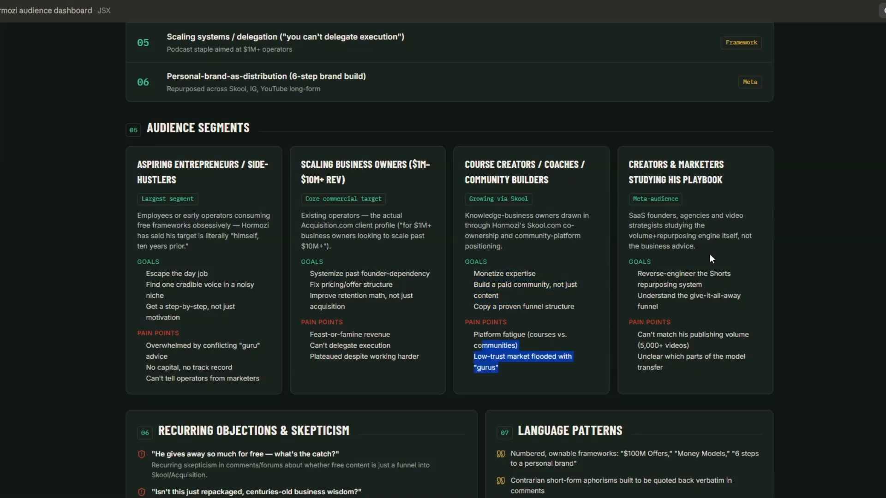
left_click(730, 211)
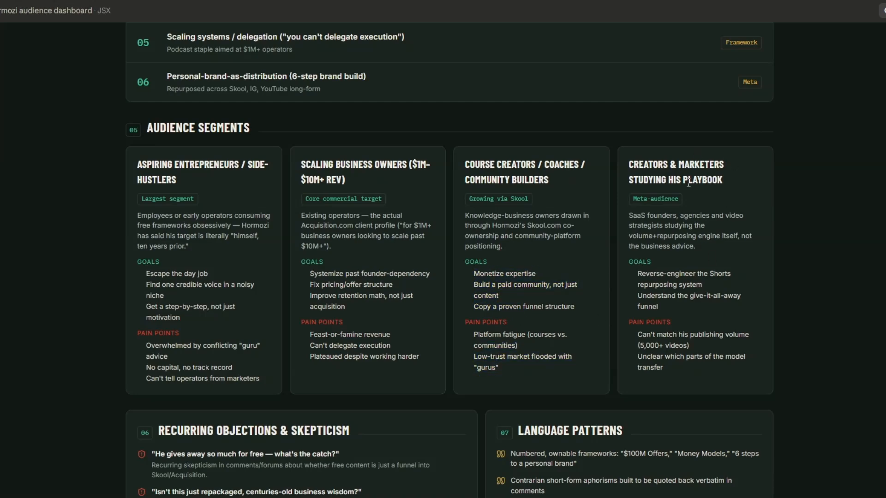
left_click_drag(637, 273, 659, 307)
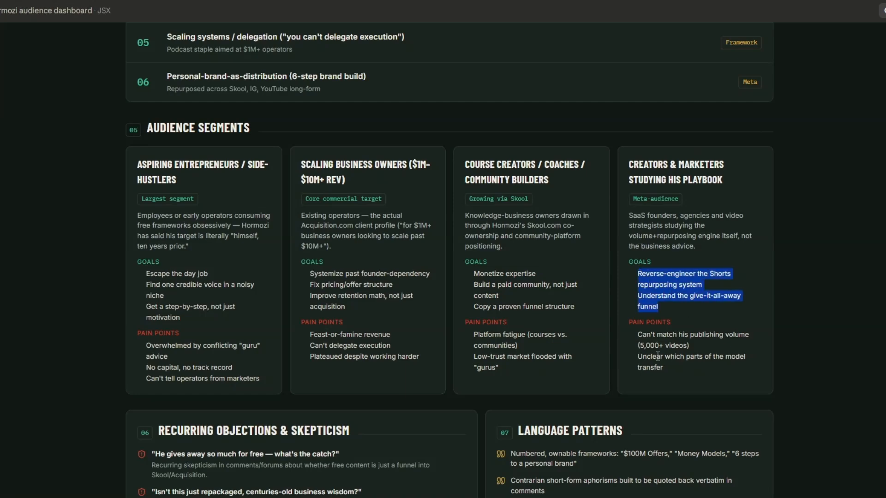
left_click_drag(650, 346, 664, 367)
Read the Recurring Objections & Skepticism and Language Patterns lists, and examine the Recommendations cards.
scroll(631, 138, "down", 5)
scroll(632, 141, "down", 2)
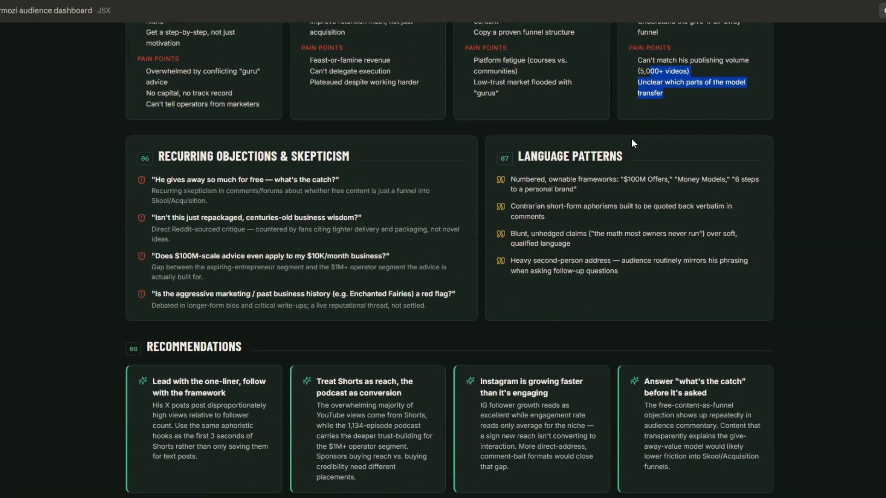
scroll(350, 157, "down", 2)
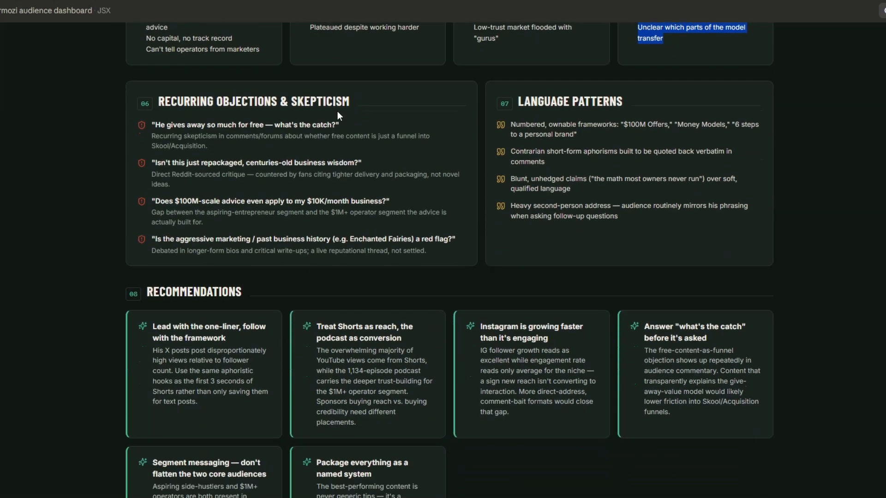
left_click_drag(174, 118, 431, 240)
left_click(523, 125)
left_click_drag(523, 125, 677, 228)
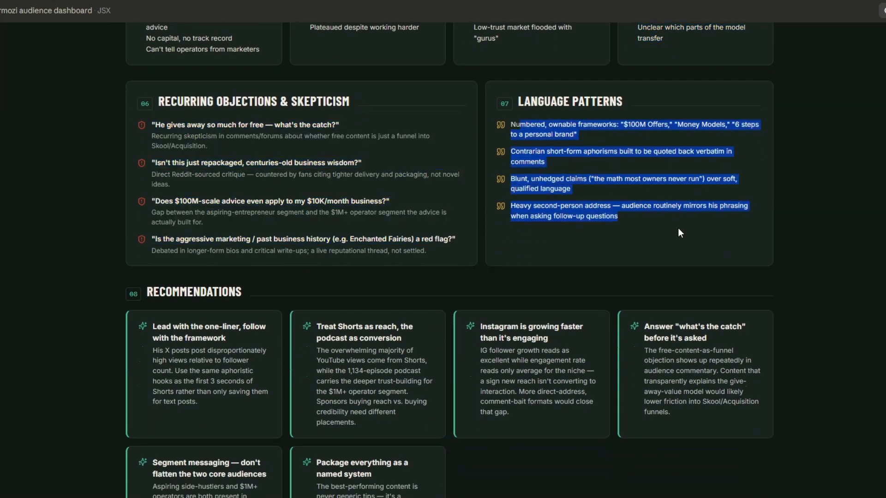
left_click(652, 215)
scroll(652, 214, "down", 3)
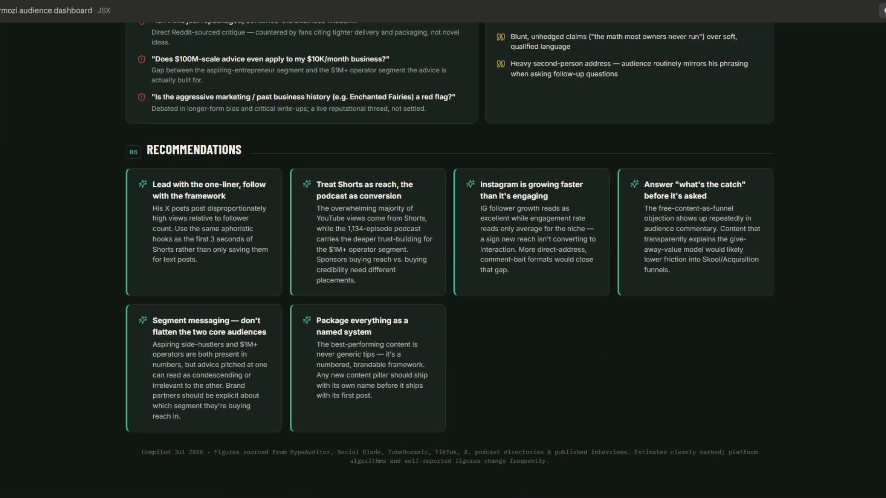
Return to the Alex Hormozi dashboard header, and review the web searches and headline takeaways in the conversation.
scroll(449, 260, "up", 20)
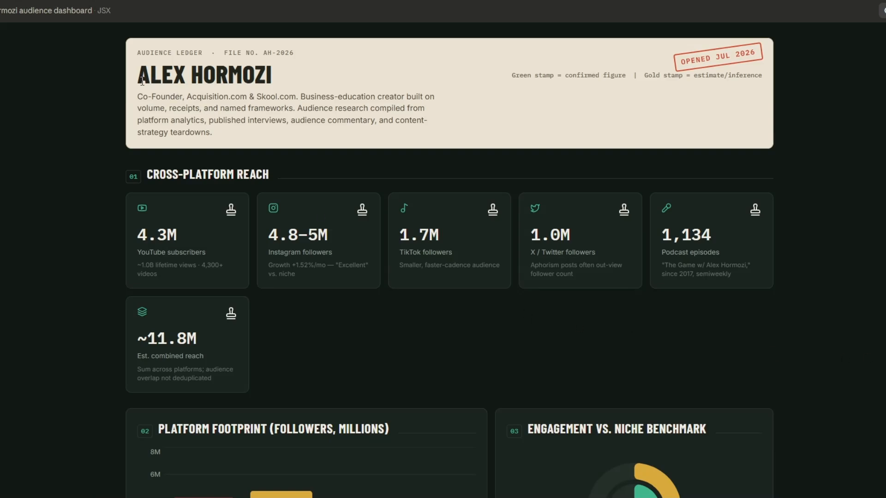
left_click_drag(141, 78, 291, 87)
left_click(866, 209)
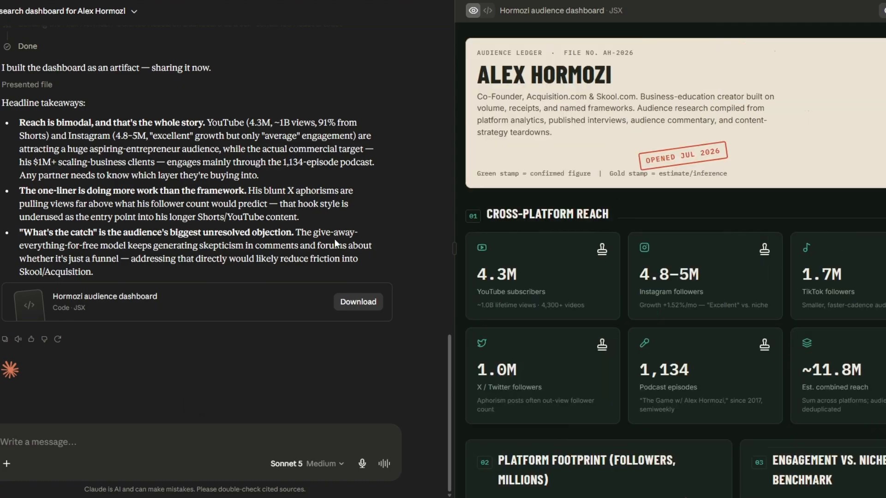
scroll(326, 223, "up", 10)
scroll(326, 223, "up", 10)
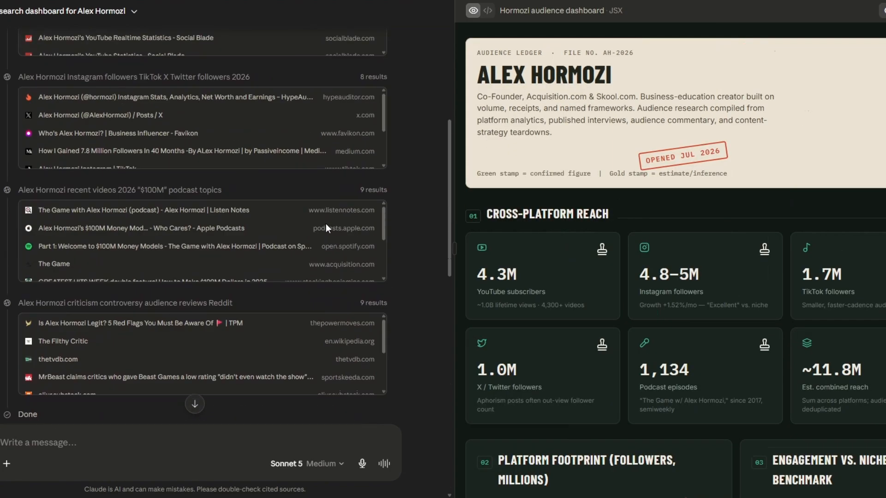
scroll(369, 230, "down", 20)
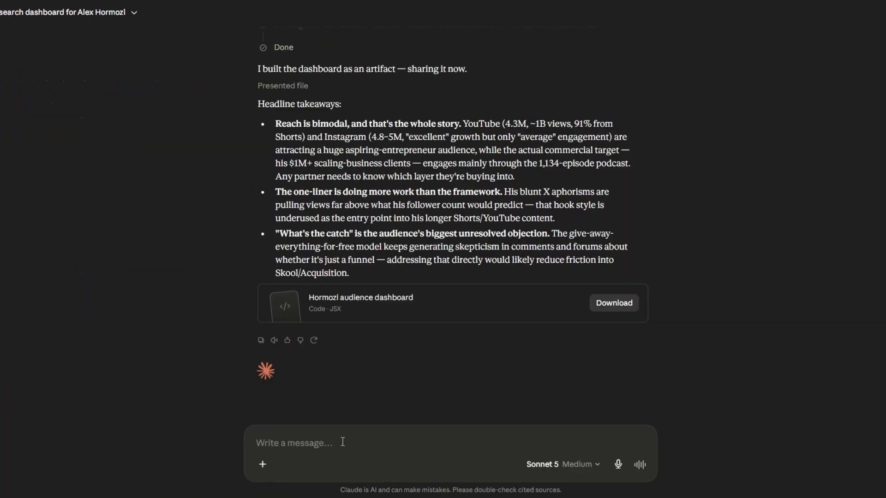
Run the audience-research-dashboard skill with a prompt for comprehensive audience research on Ali Abdaal, covering audience segments, engagement, top videos and a final Audience Research Dashboard.
left_click(342, 442)
type("/")
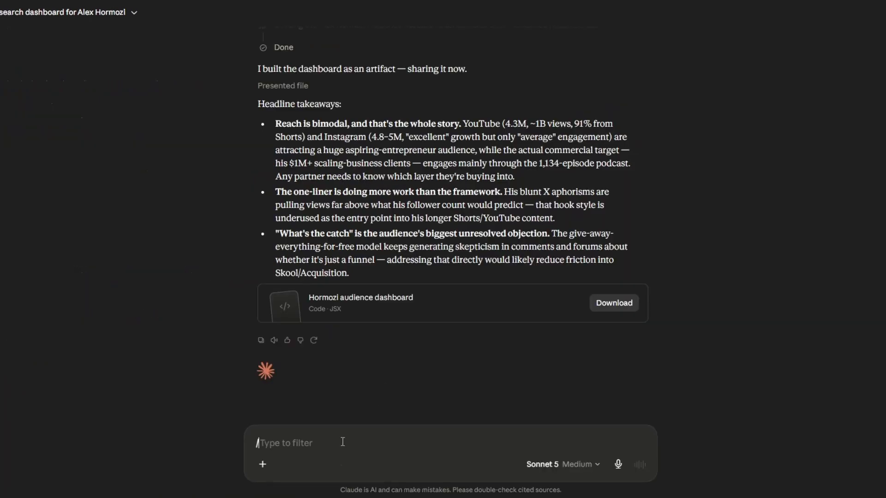
left_click(343, 282)
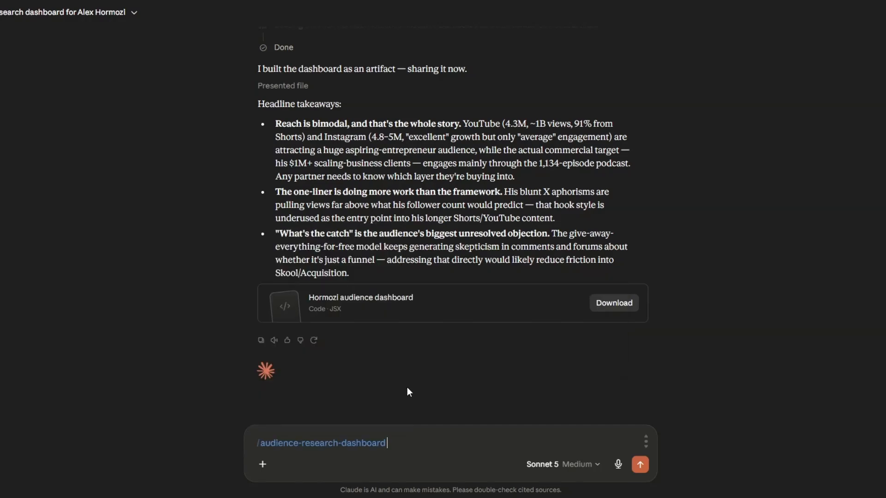
type("Using this skill, perform comprehensive audience research on Ali Abdaal. Research his audience by analysing his content, audience interactions, and engagement patterns. Identify key audience segments, interests, goals, pain points, frustrations, desires, objections, language patterns, recurring questions, emotional drivers, and content preferences. Analyse his top performing and recent videos to uncover recurring themes, successful content strategies, and market opportunities. Generate the final Audience Research Dashboard.")
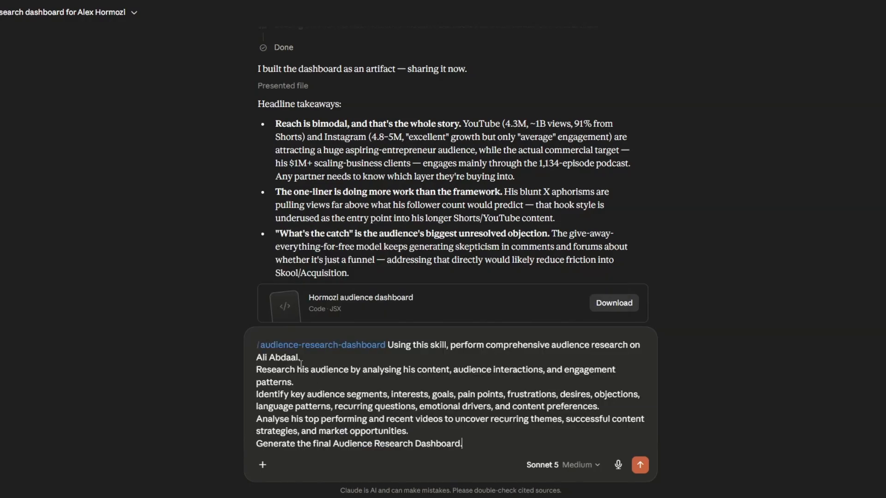
left_click_drag(301, 360, 253, 353)
left_click(332, 359)
left_click(645, 469)
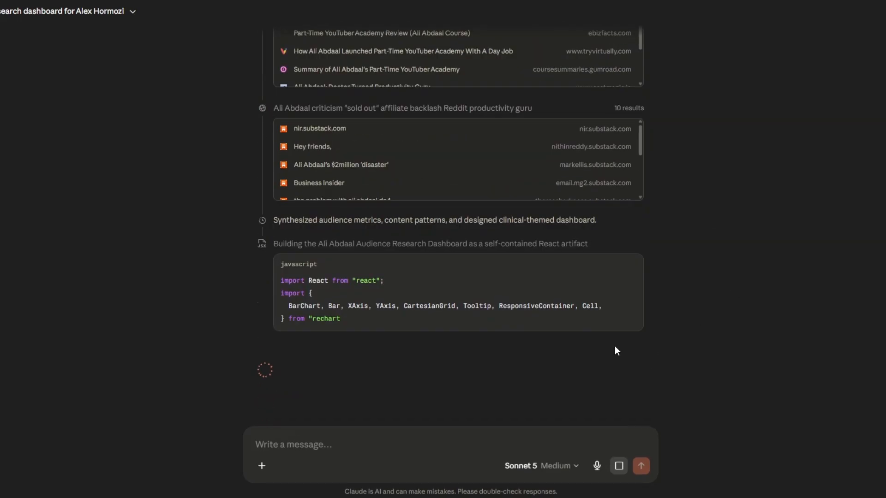
Review the Ali Abdaal conversation from the submitted prompt through the web searches to the headline takeaways.
scroll(406, 362, "up", 10)
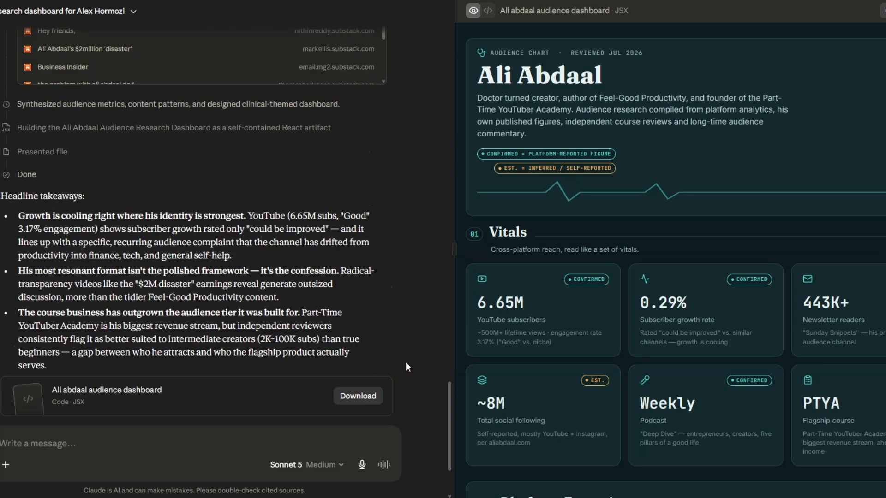
scroll(406, 361, "up", 4)
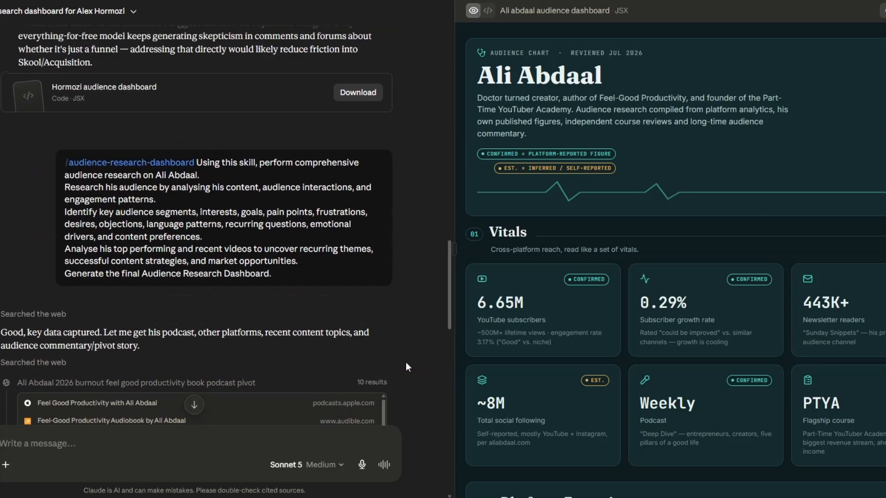
scroll(406, 362, "down", 3)
scroll(406, 365, "down", 5)
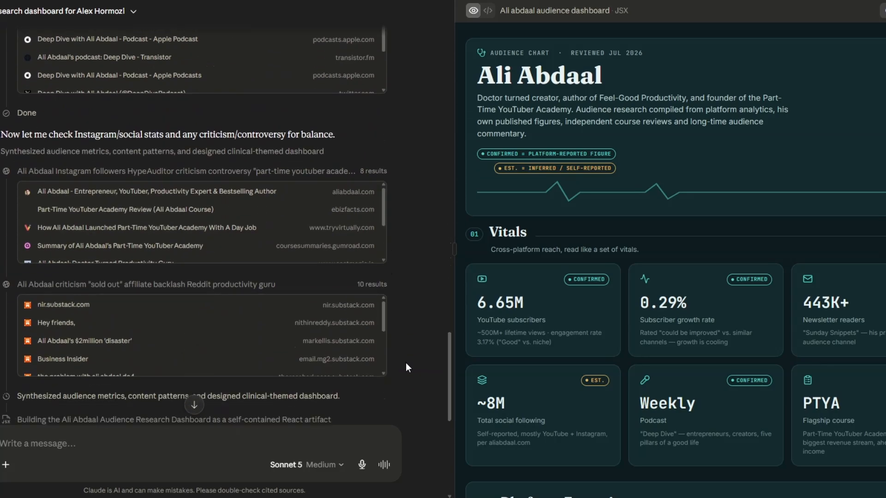
scroll(405, 363, "down", 5)
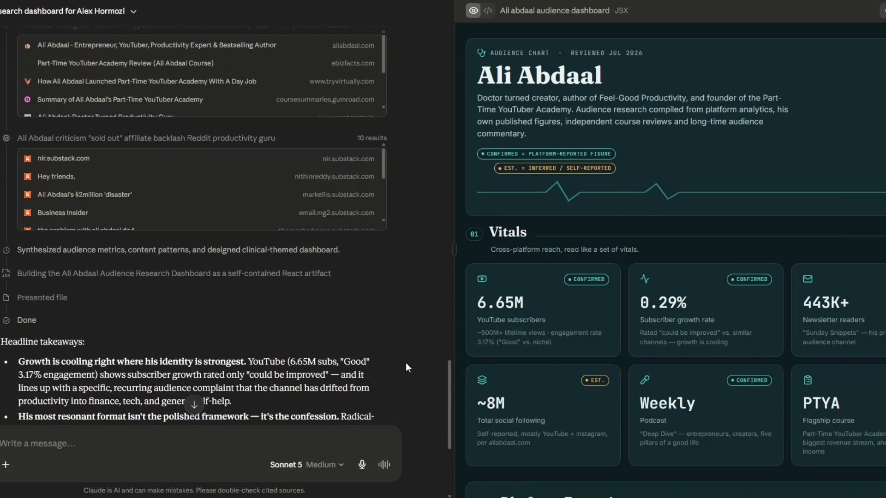
scroll(406, 363, "down", 4)
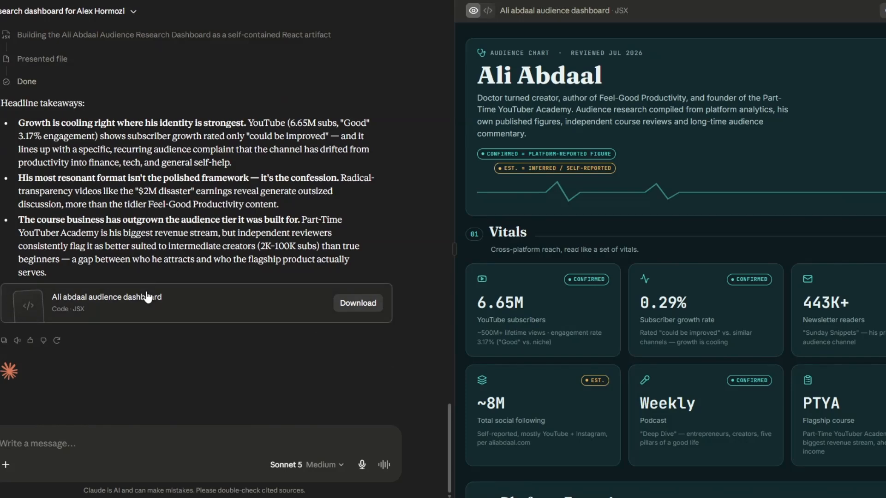
left_click_drag(18, 123, 400, 251)
left_click(400, 251)
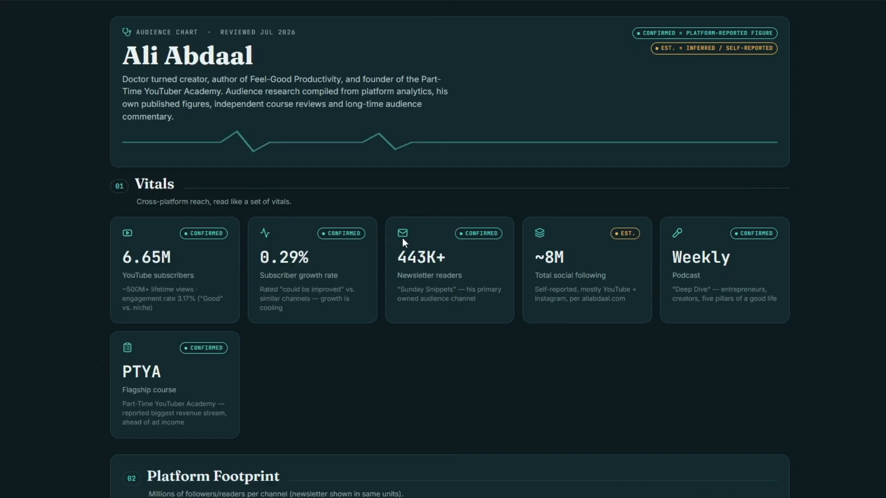
Read the Ali Abdaal dashboard's header and profile summary, and examine the Vitals cards.
left_click_drag(128, 57, 255, 56)
left_click(254, 55)
left_click_drag(119, 73, 315, 118)
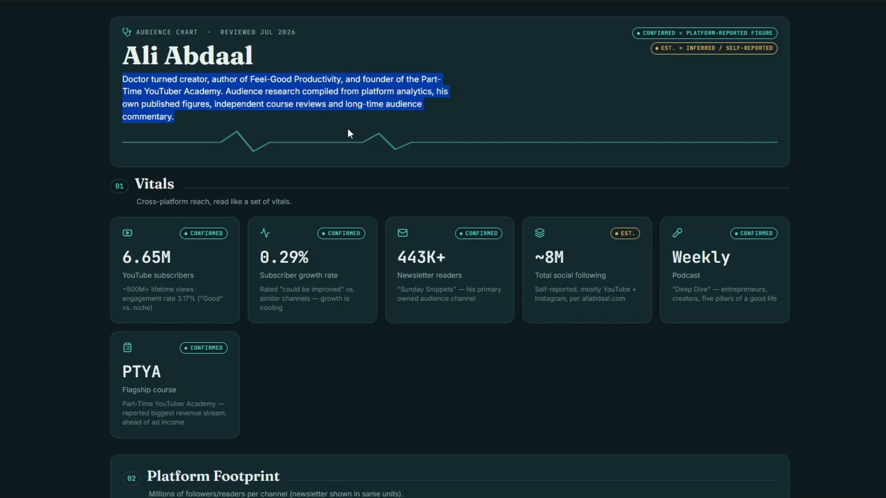
left_click(426, 357)
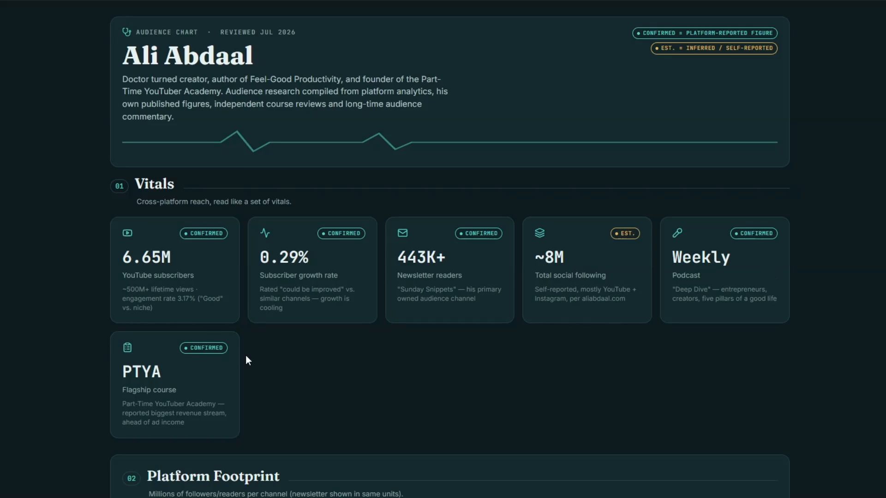
Inspect the YouTube, Instagram, Newsletter and X / TikTok / LinkedIn bars in the Platform Footprint chart.
scroll(878, 326, "down", 7)
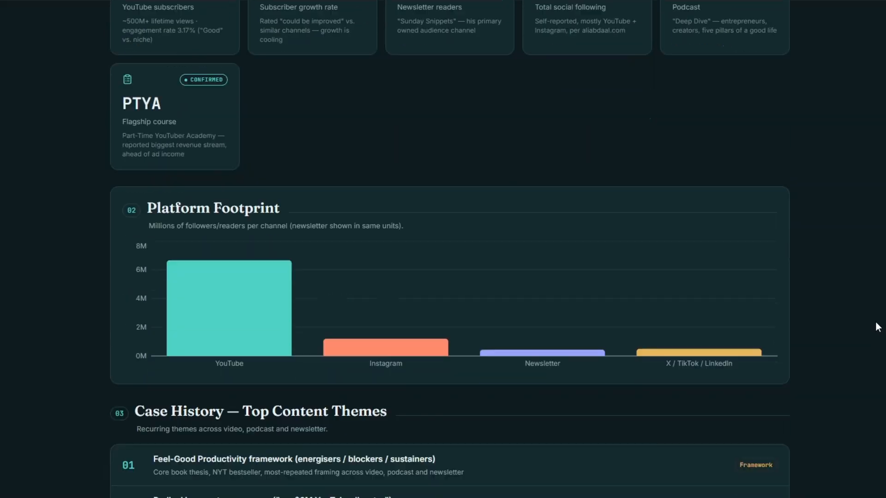
mouse_move(241, 211)
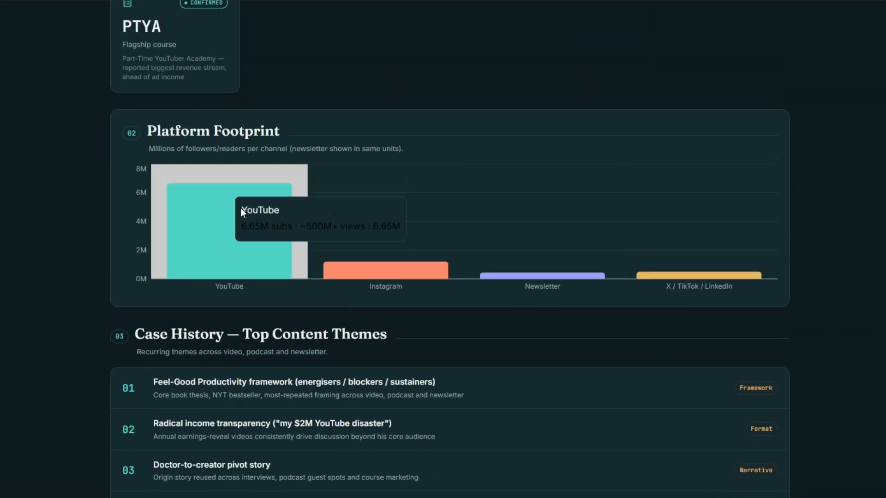
mouse_move(381, 267)
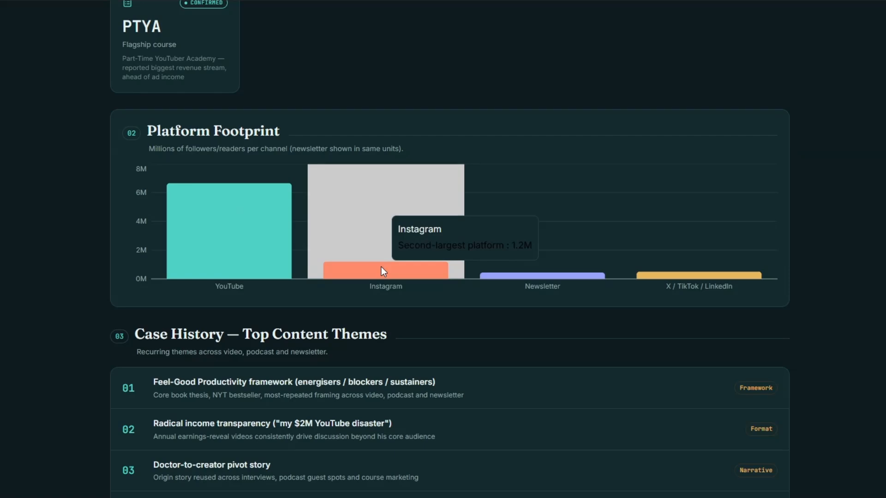
mouse_move(544, 276)
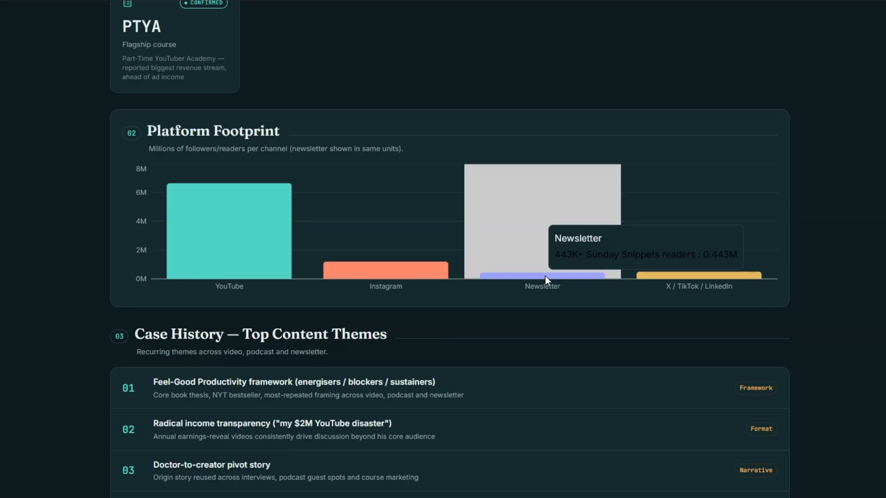
mouse_move(693, 276)
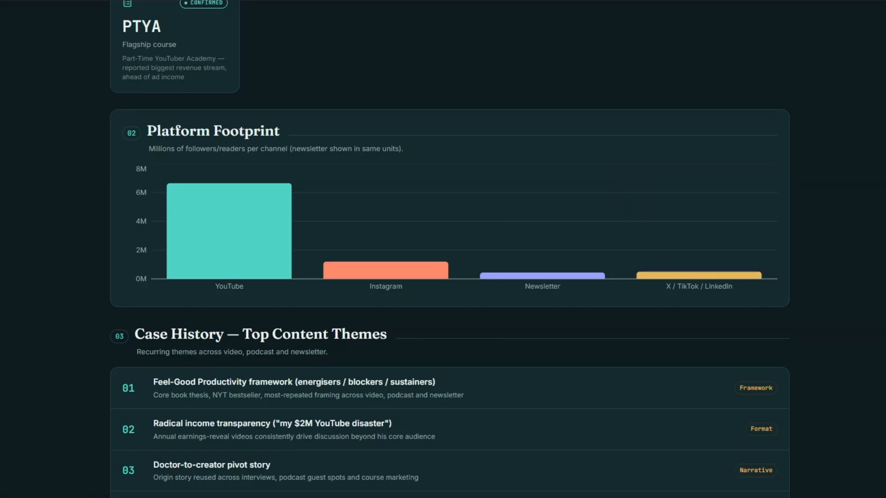
Read the six Case History top content themes on the Ali Abdaal dashboard, from the Feel-Good Productivity framework to the Deep Dive podcast interviews.
scroll(450, 250, "down", 5)
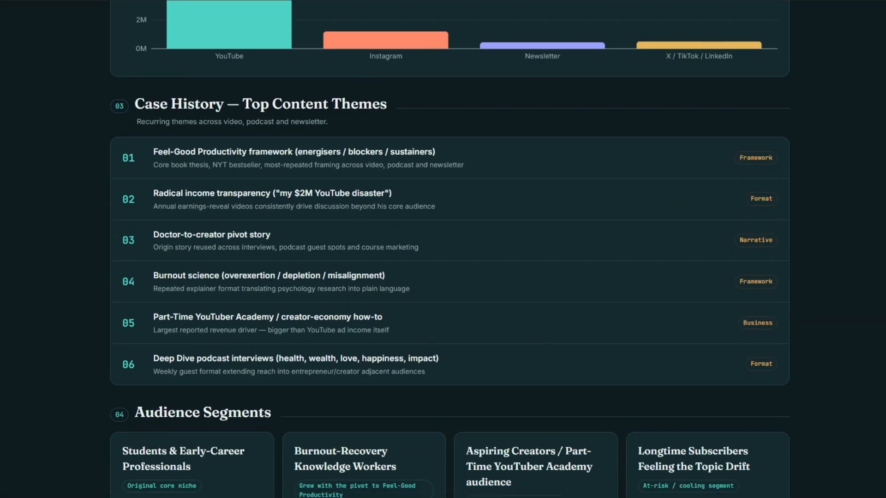
left_click_drag(154, 152, 293, 152)
left_click(157, 194)
left_click_drag(158, 194, 275, 195)
scroll(275, 194, "down", 1)
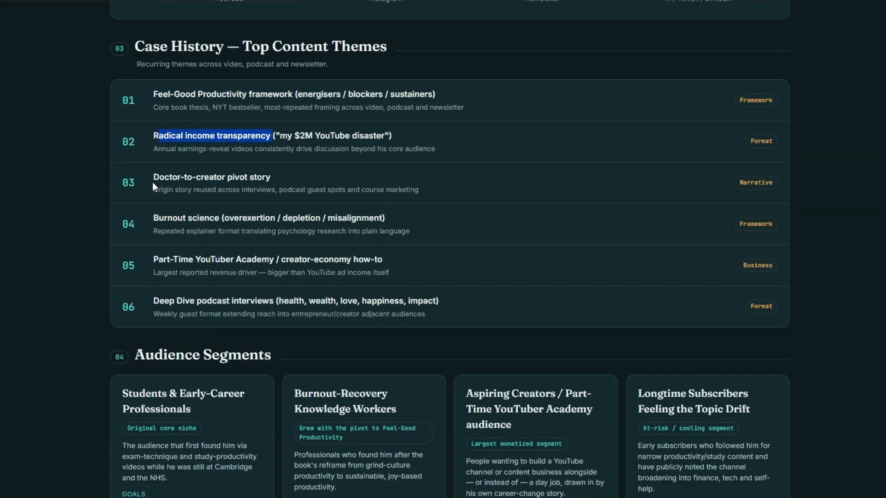
left_click_drag(152, 178, 287, 181)
left_click_drag(153, 219, 234, 219)
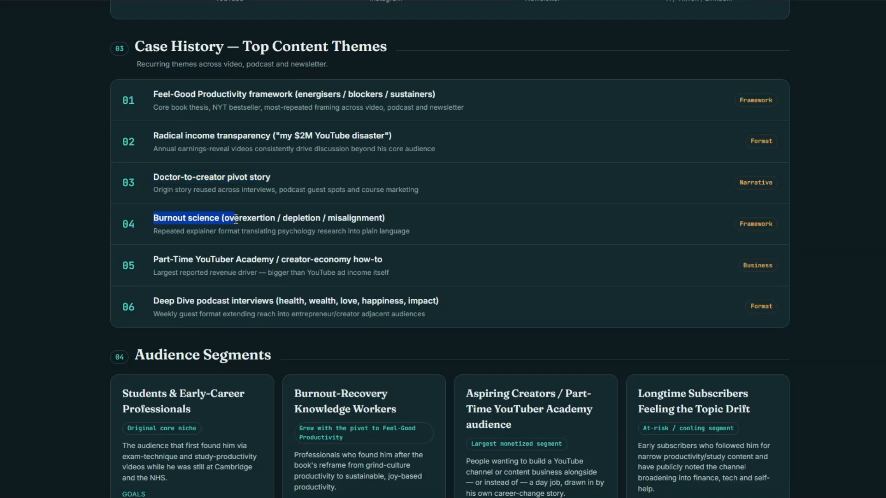
left_click_drag(153, 261, 290, 263)
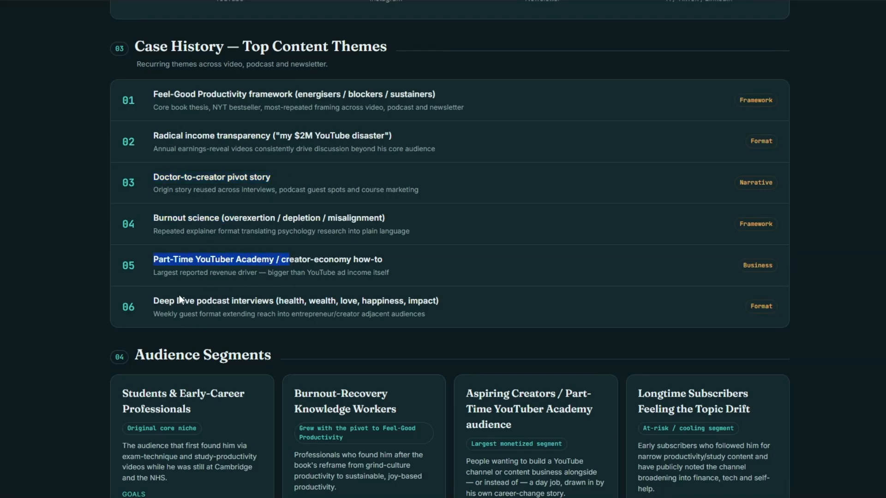
left_click_drag(150, 303, 469, 307)
left_click(842, 227)
Examine the goals and pain points of the Students & Early-Career Professionals and Burnout-Recovery Knowledge Workers segments.
scroll(844, 232, "down", 6)
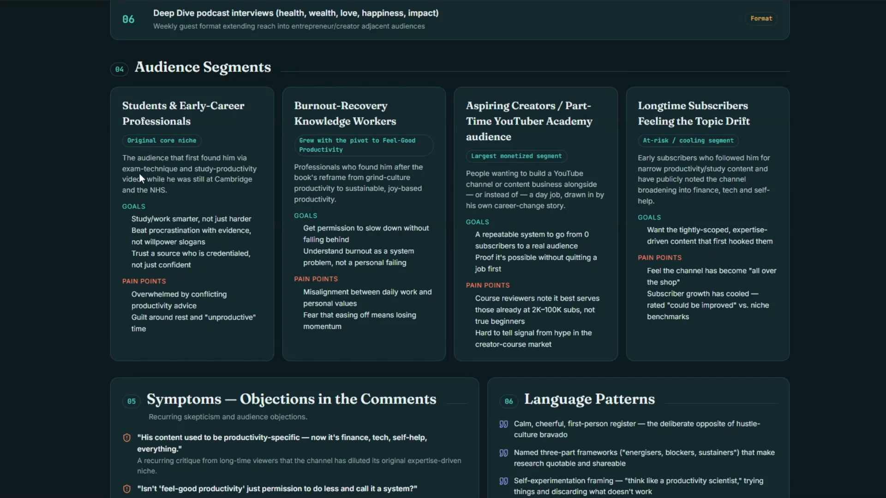
left_click_drag(124, 204, 198, 273)
left_click_drag(133, 295, 211, 346)
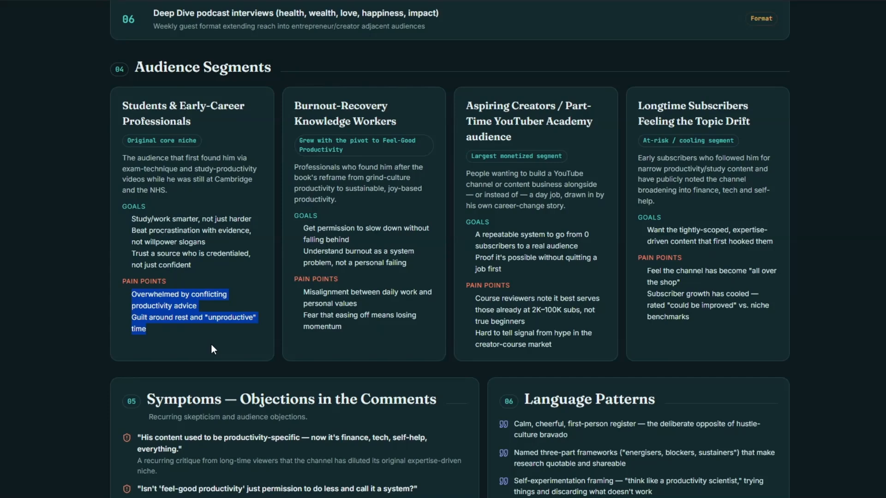
left_click(306, 102)
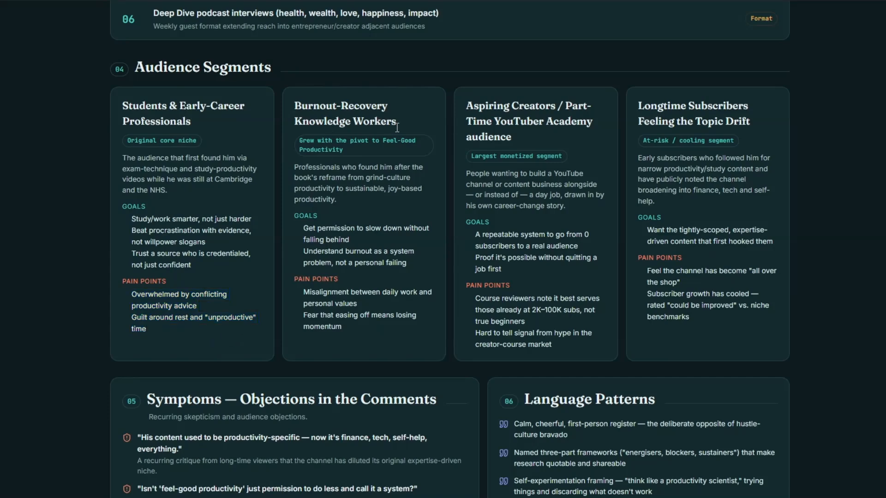
left_click_drag(301, 227, 360, 267)
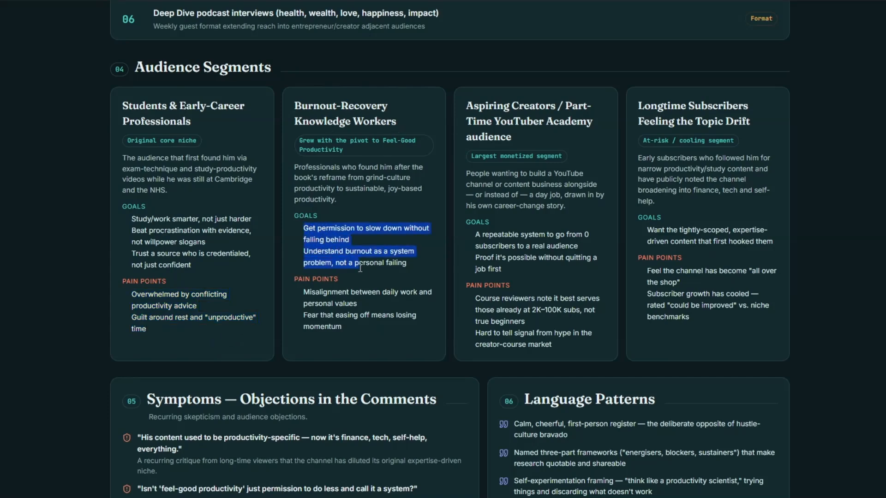
left_click_drag(299, 280, 374, 341)
Examine the goals and pain points of the Aspiring Creators and Longtime Subscribers segments.
left_click(477, 110)
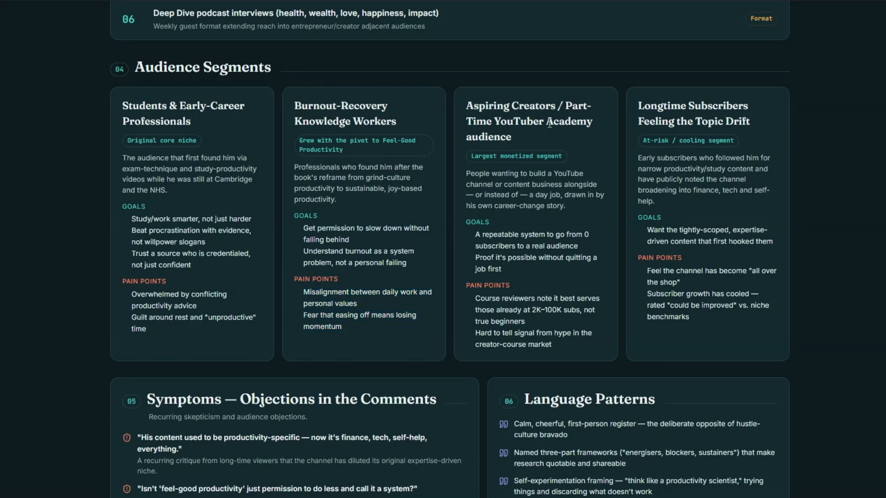
left_click_drag(476, 233, 502, 270)
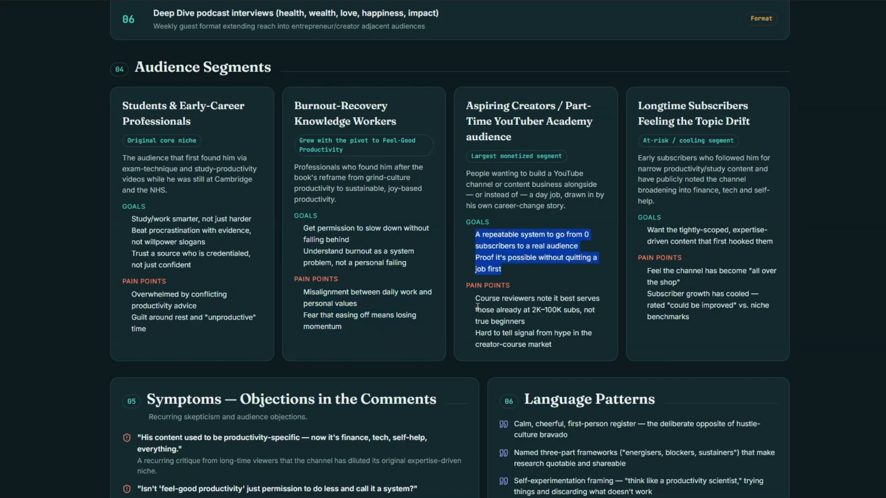
left_click_drag(475, 297, 550, 345)
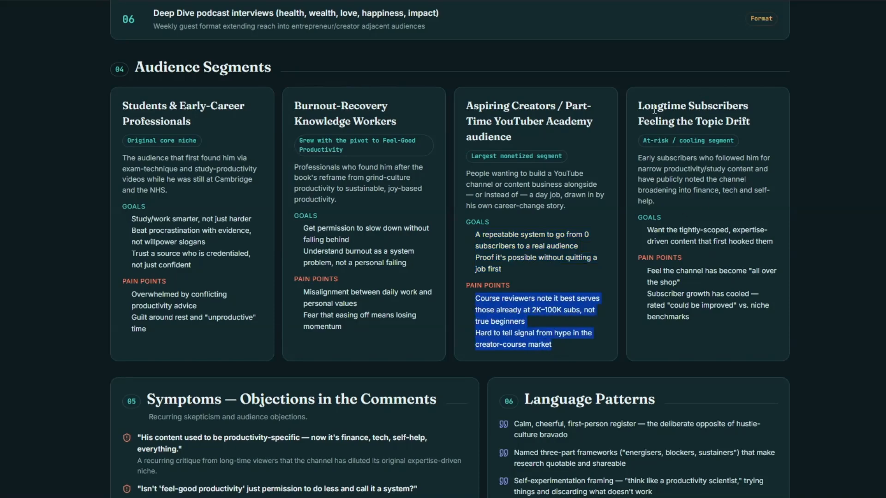
left_click_drag(646, 230, 773, 241)
left_click_drag(662, 271, 719, 342)
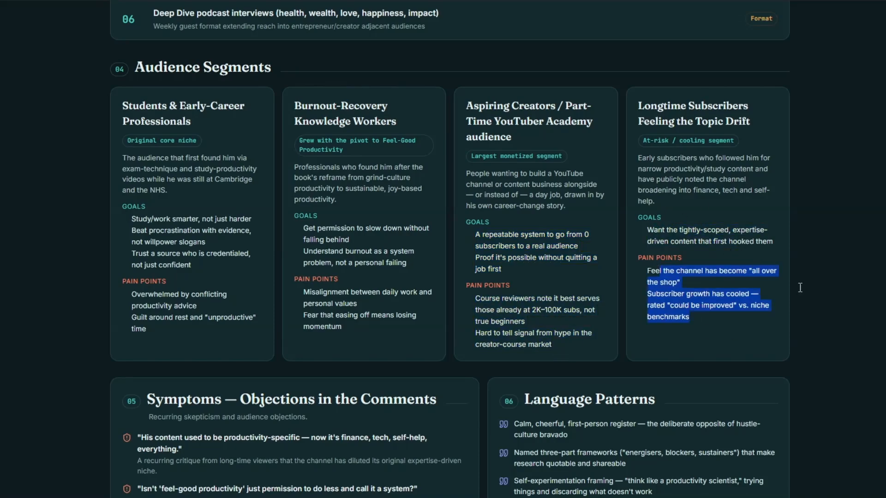
left_click(800, 287)
Read the audience objections, the Language Patterns and the Prescriptions cards at the end of the Ali Abdaal dashboard.
scroll(848, 170, "down", 8)
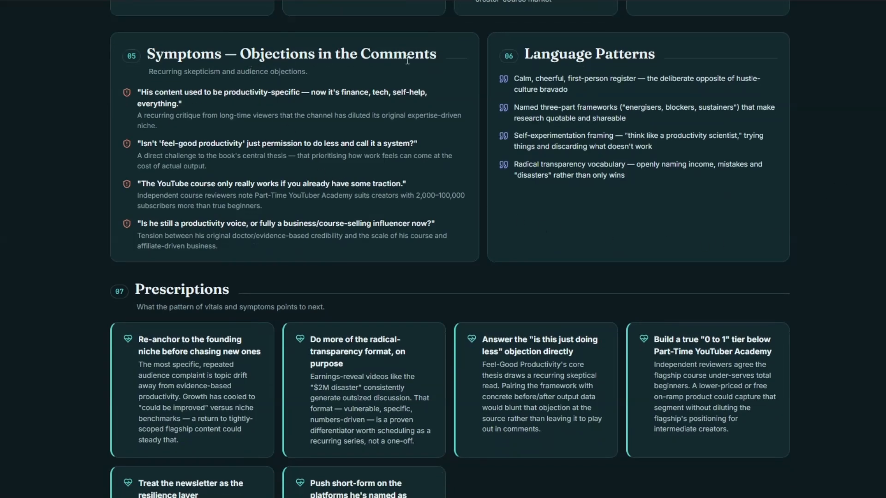
left_click_drag(139, 92, 402, 253)
left_click_drag(520, 79, 726, 203)
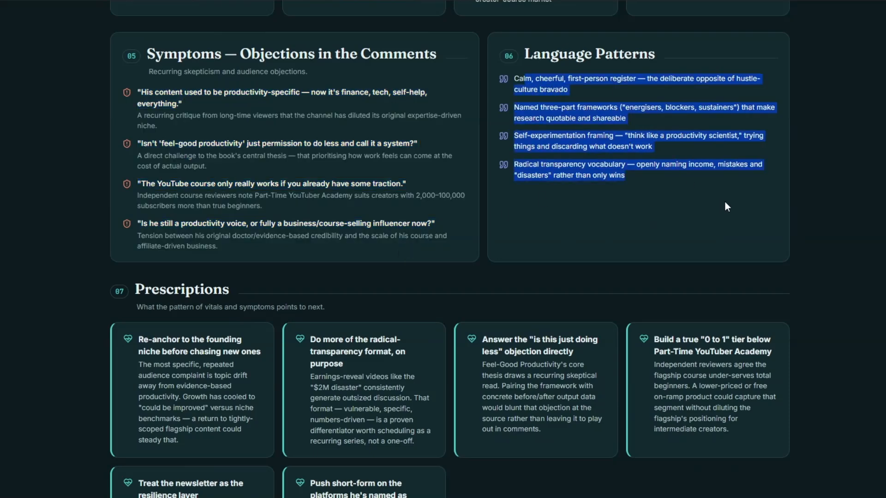
left_click(725, 203)
scroll(726, 203, "down", 4)
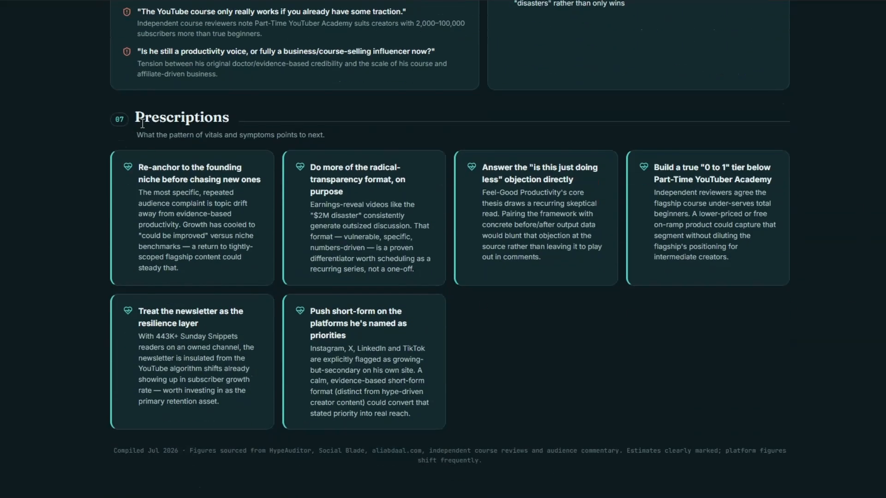
left_click_drag(144, 152, 524, 362)
left_click(600, 361)
Skim the whole Ali Abdaal dashboard again, and review its prompt and headline takeaways in the conversation.
scroll(765, 354, "up", 20)
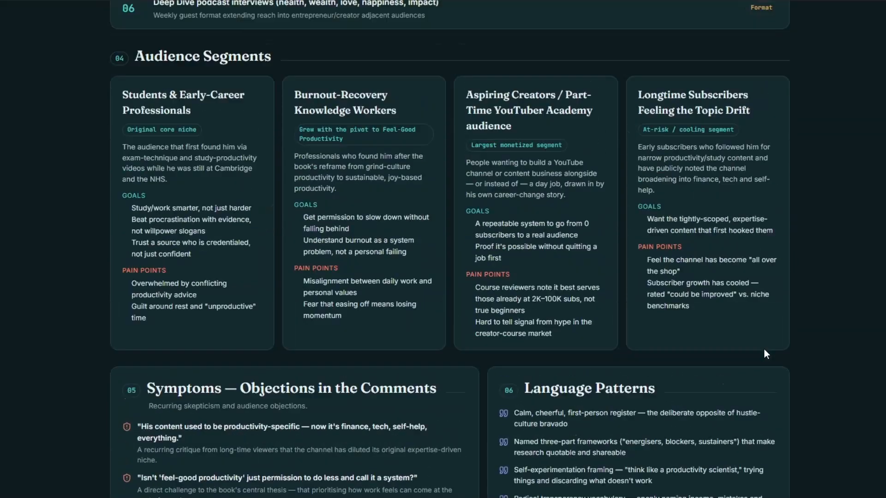
scroll(763, 348, "up", 9)
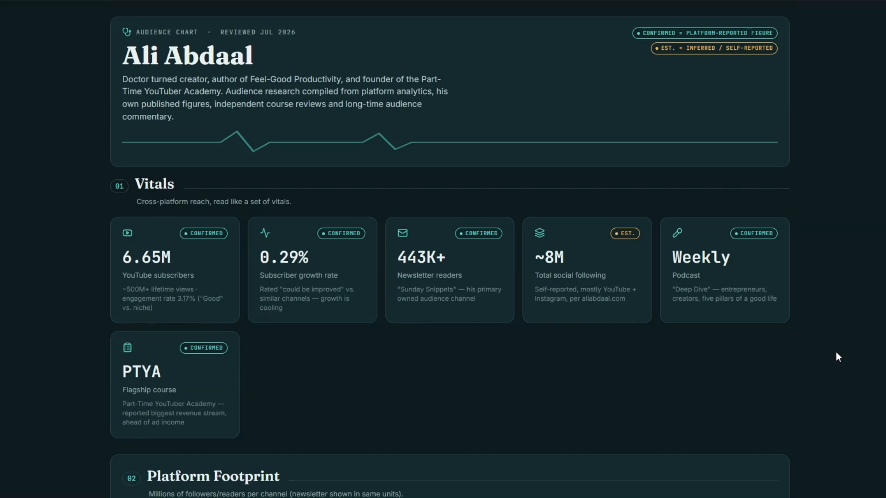
scroll(829, 350, "down", 8)
scroll(828, 349, "down", 3)
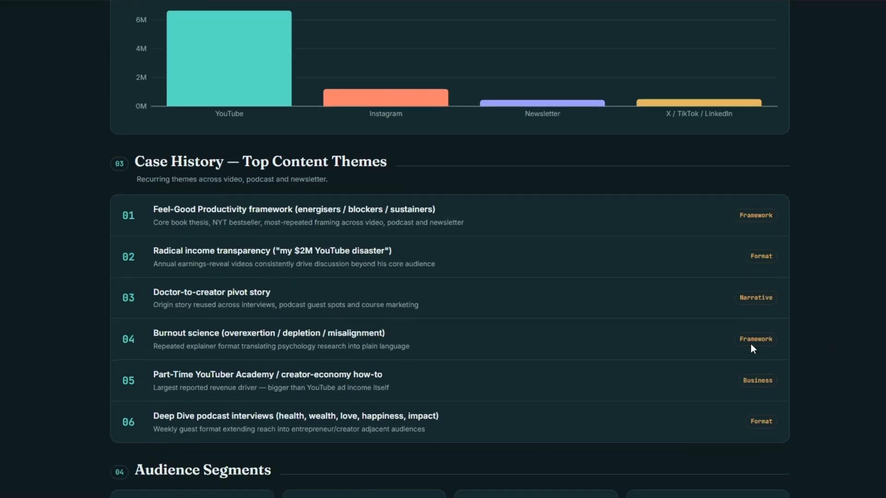
scroll(299, 185, "down", 6)
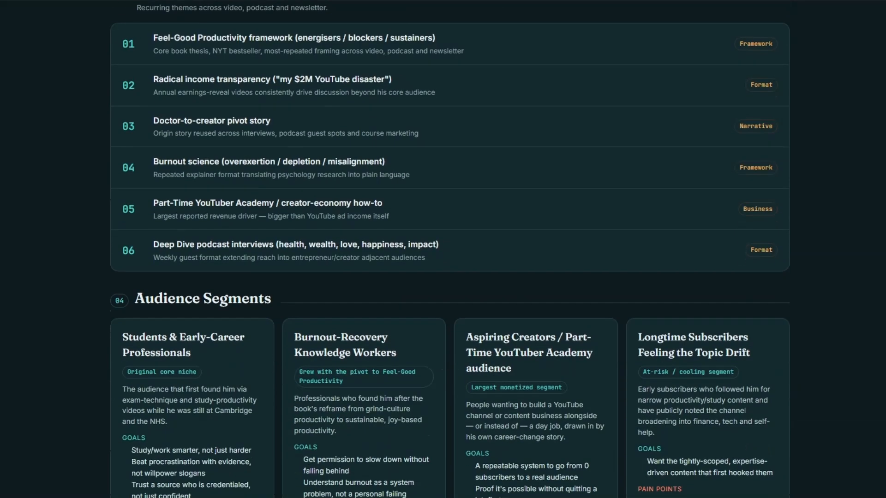
scroll(343, 292, "down", 4)
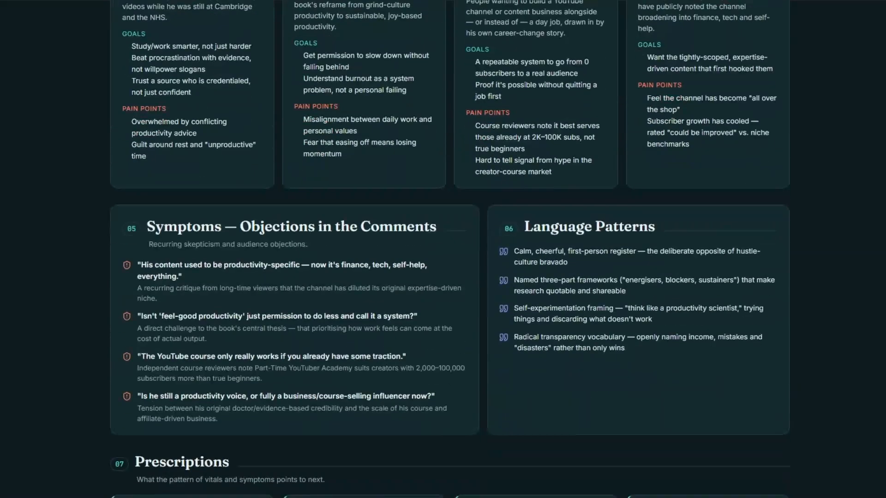
scroll(813, 298, "down", 5)
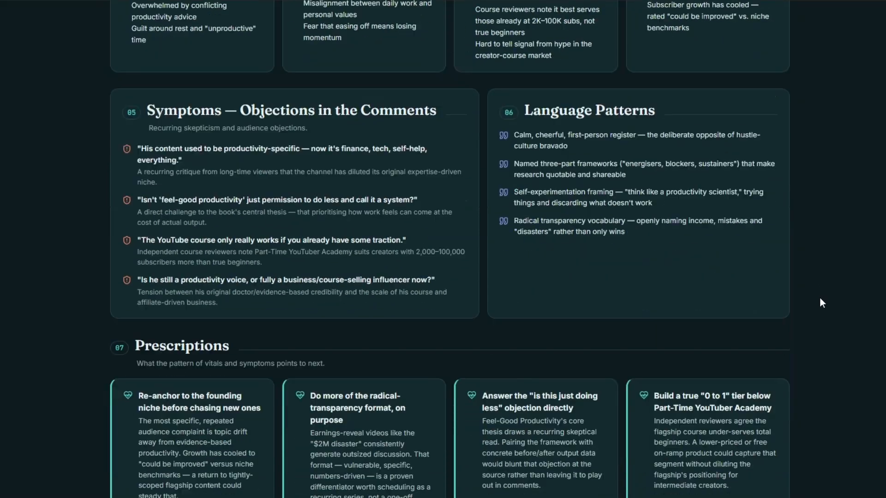
scroll(696, 405, "up", 20)
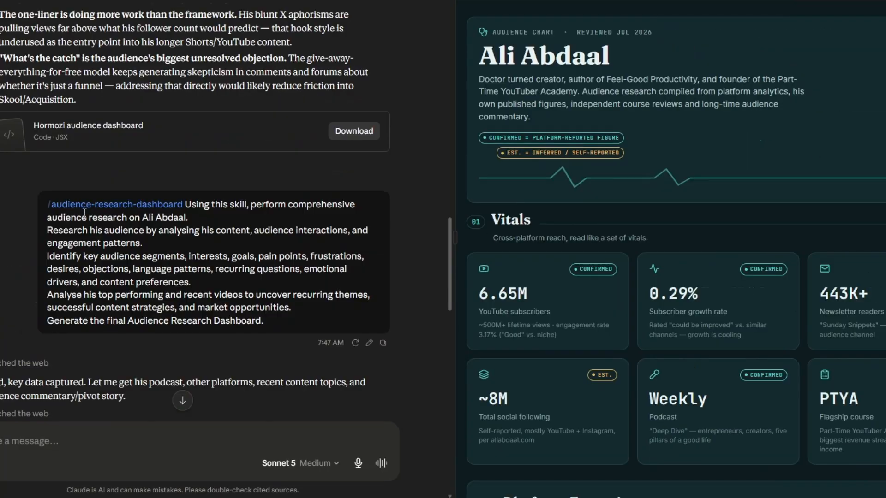
scroll(327, 230, "down", 20)
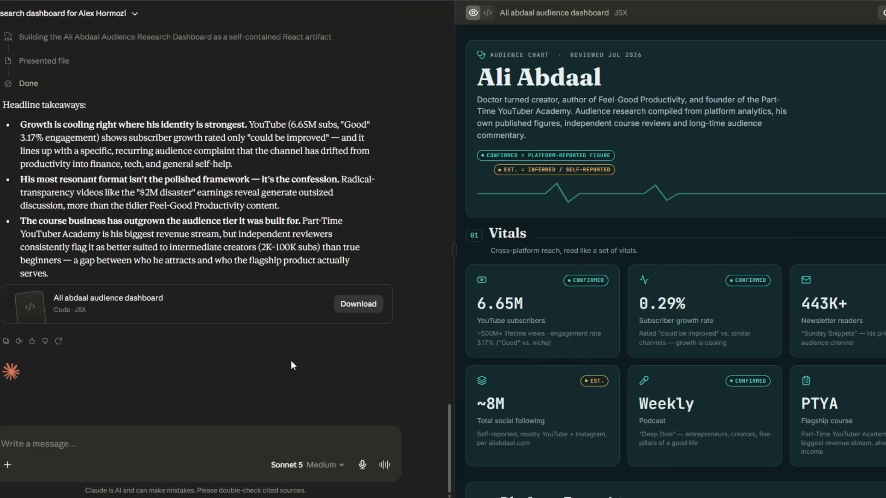
Close the dashboard preview and run the audience-research-dashboard skill for comprehensive research on Gary Vaynerchuk, covering audience segments, engagement, top videos and a final dashboard.
left_click(864, 17)
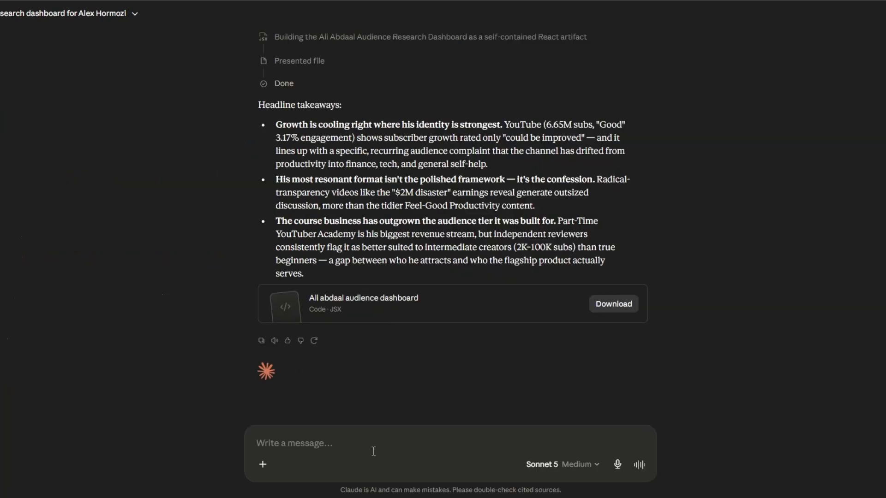
type("/")
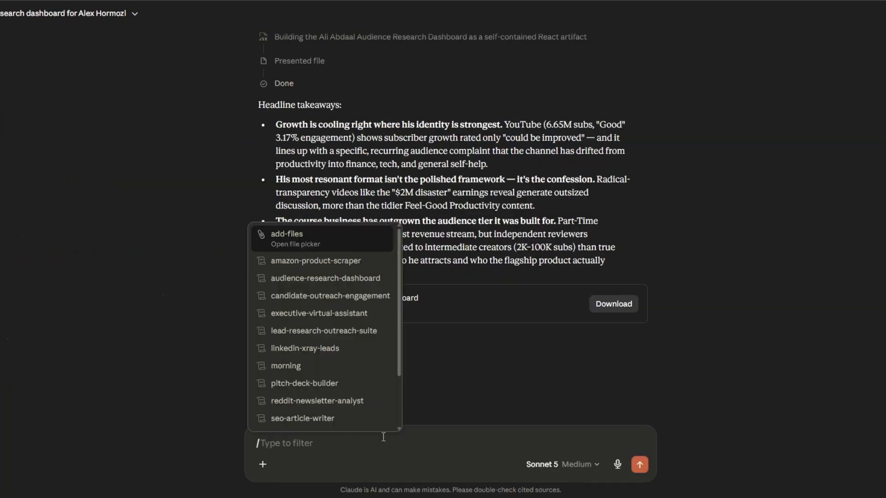
key("Down")
key("Down")
key("Return")
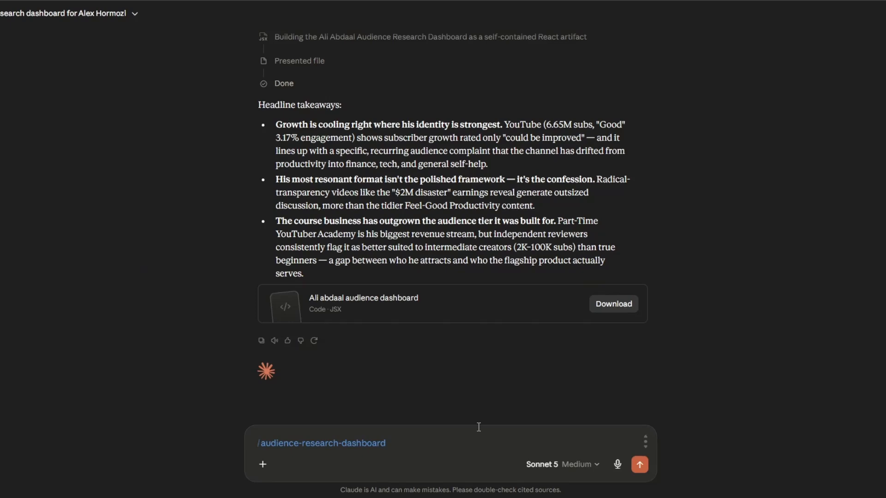
type("Using this skill, perform comprehensive audience research on Gary Vaynerchuk. Research his audience by analysing his content, audience interactions, and engagement patterns. Identify key audience segments, interests, goals, pain points, frustrations, desires, objections, language patterns, recurring questions, emotional drivers, and content preferences. Analyse his top performing and recent videos to uncover recurring themes, successful content strategies, and market opportunities. Generate the final Audience Research Dashboard.")
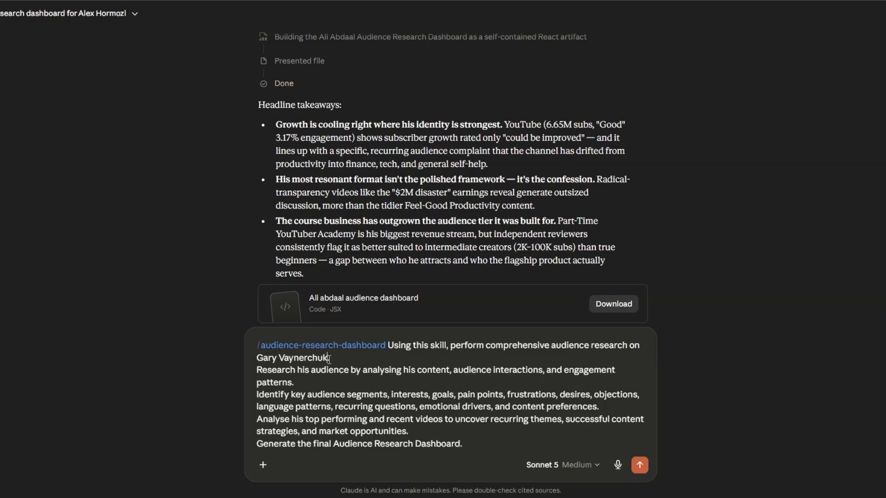
left_click(329, 359)
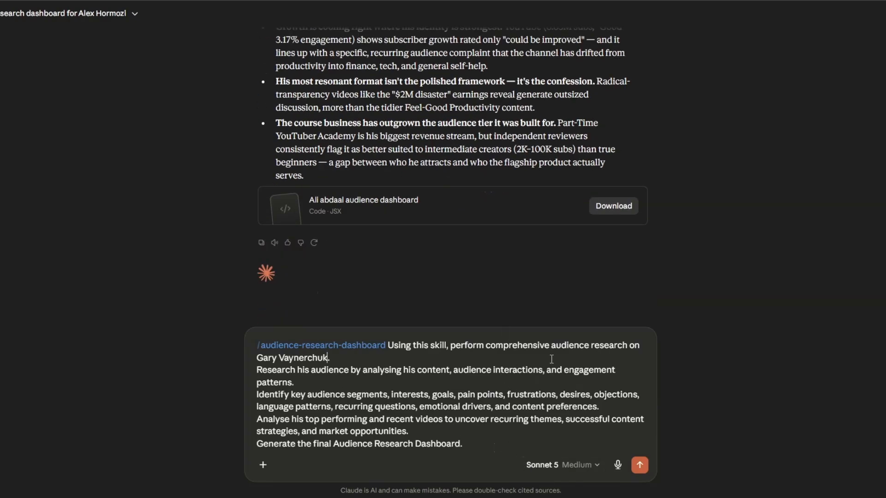
left_click_drag(328, 358, 256, 359)
left_click(427, 370)
left_click(640, 465)
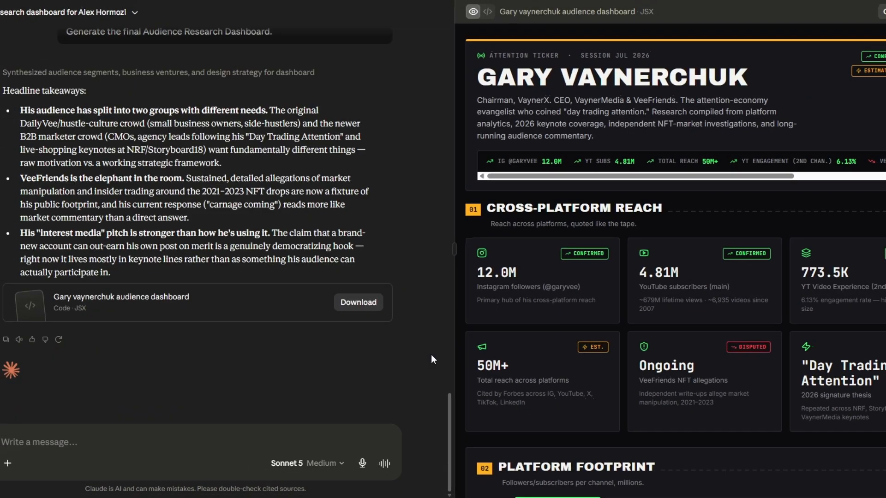
Review the Gary Vaynerchuk prompt and headline takeaways in the conversation, looking back at the Ali Abdaal takeaways too.
scroll(431, 354, "up", 6)
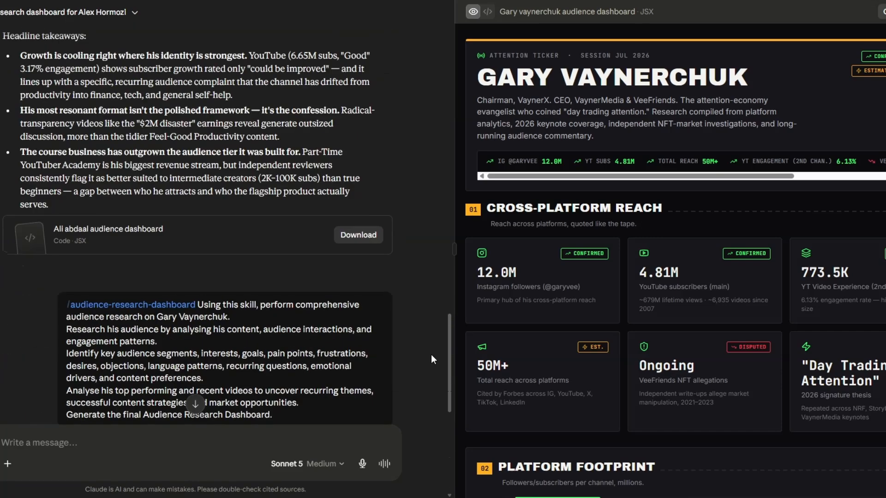
scroll(431, 354, "down", 3)
scroll(431, 355, "down", 3)
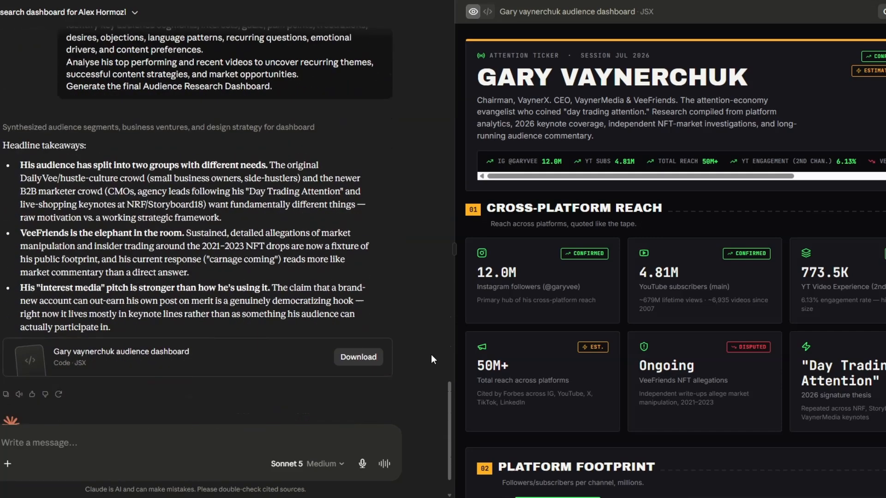
left_click_drag(20, 165, 348, 326)
scroll(448, 294, "up", 10)
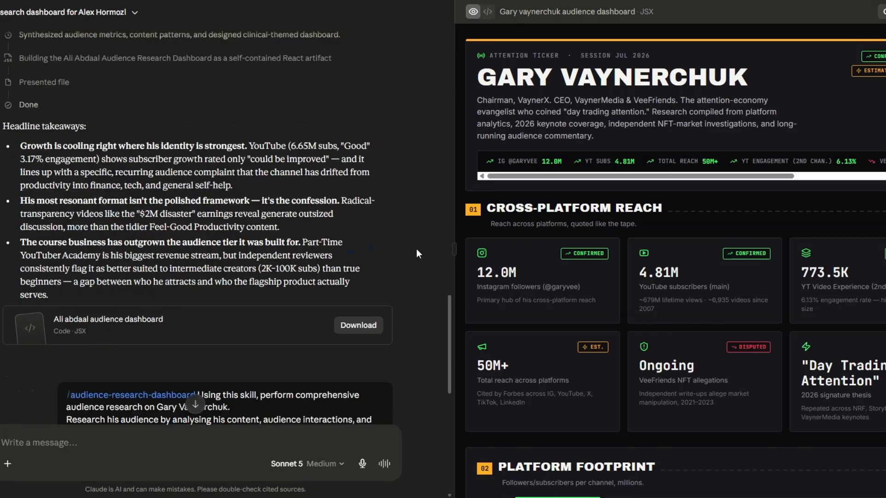
scroll(416, 249, "down", 11)
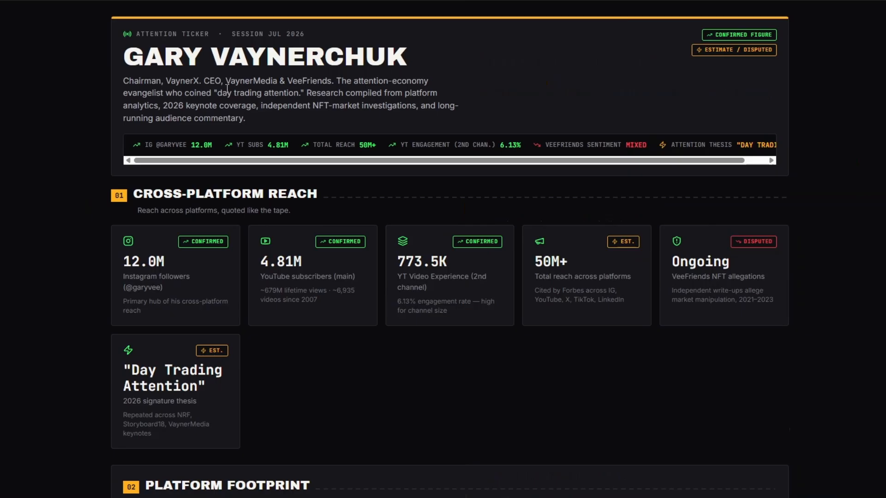
Read the profile summary and the Cross-Platform Reach cards at the start of the Gary Vaynerchuk dashboard.
left_click_drag(126, 59, 429, 56)
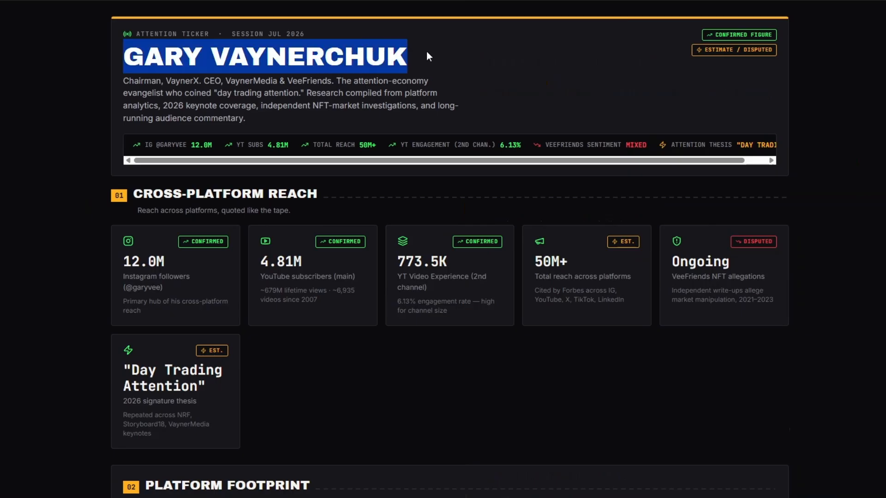
left_click_drag(132, 81, 263, 115)
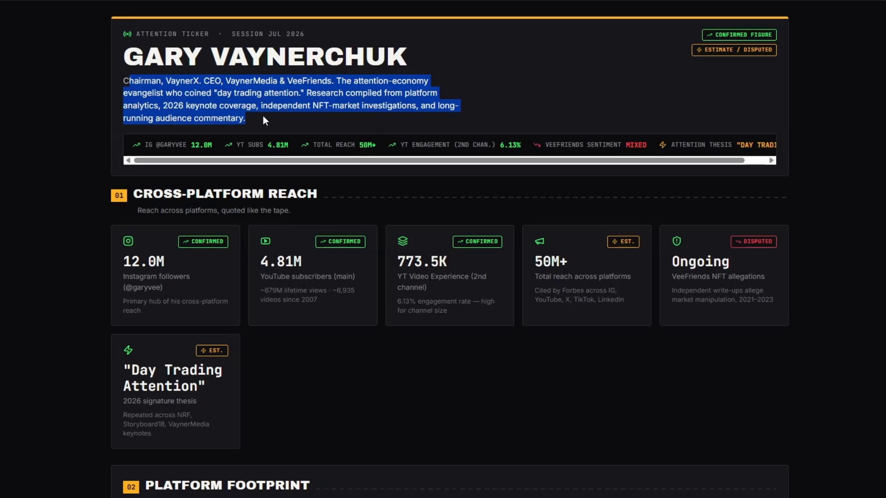
left_click(402, 106)
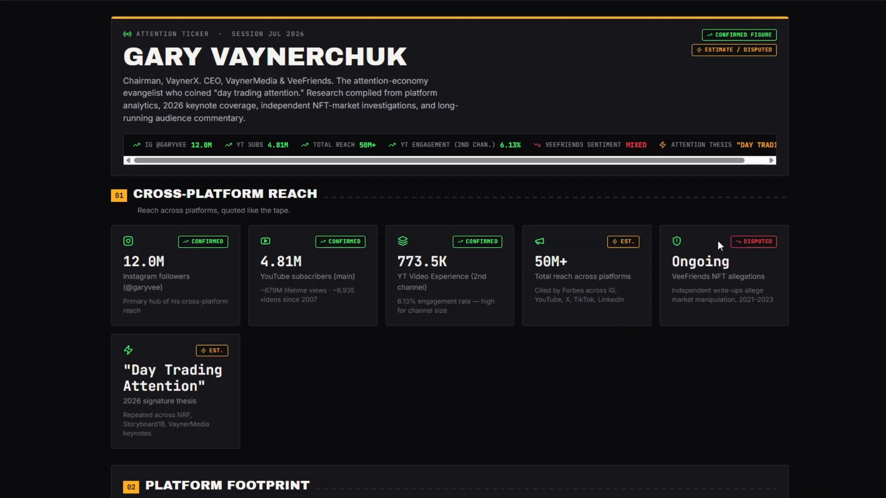
scroll(764, 273, "down", 1)
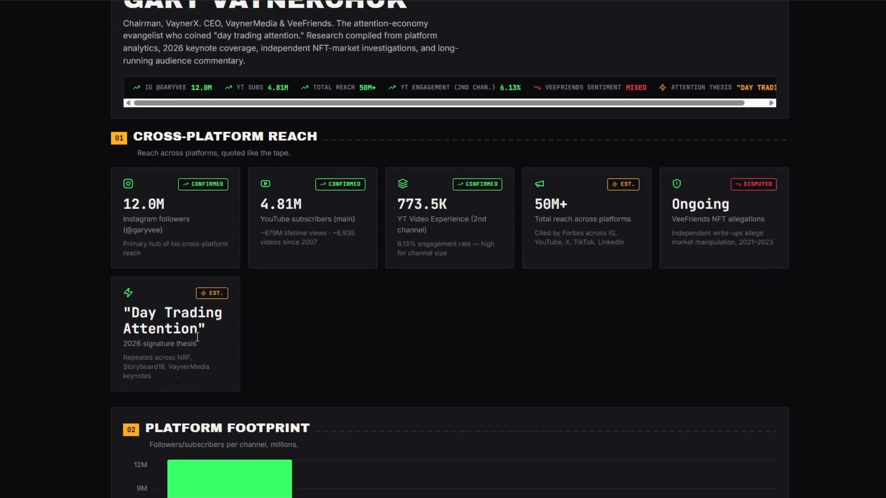
Inspect the Instagram, YouTube, YT Video Experience and X / Twitter bars in the Platform Footprint chart, and read the Top Content Themes.
scroll(198, 337, "down", 6)
mouse_move(261, 166)
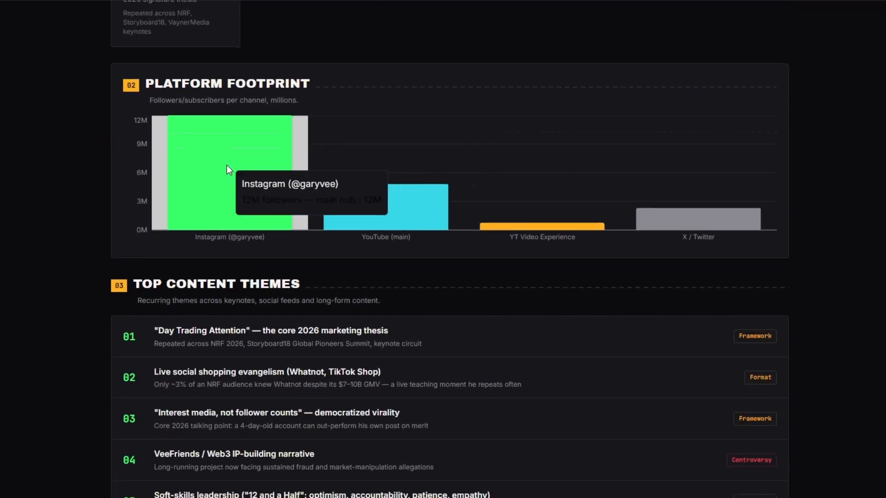
mouse_move(382, 208)
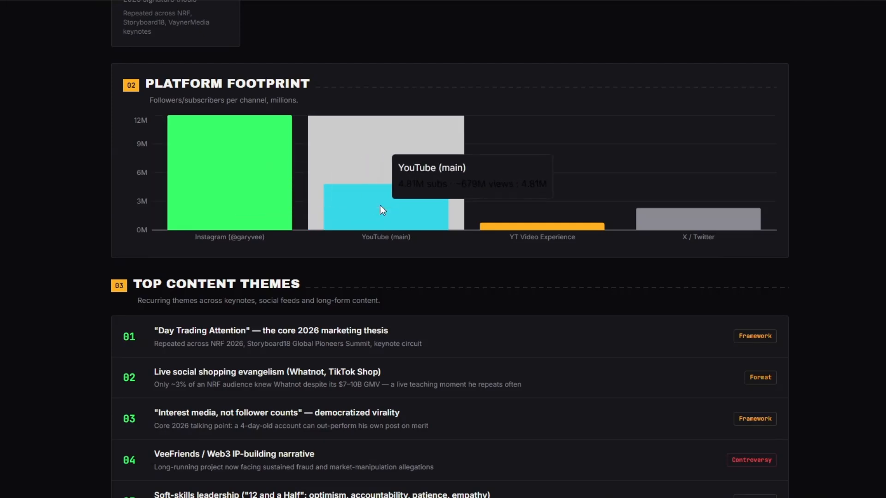
mouse_move(546, 225)
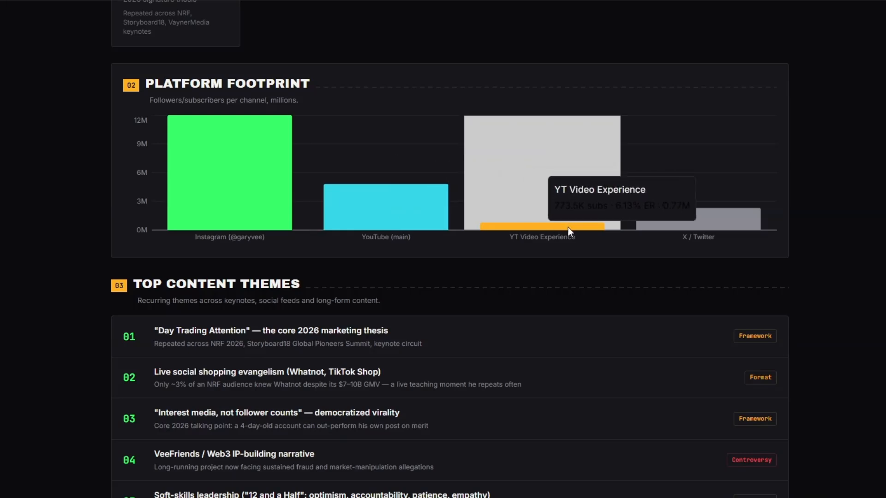
mouse_move(674, 220)
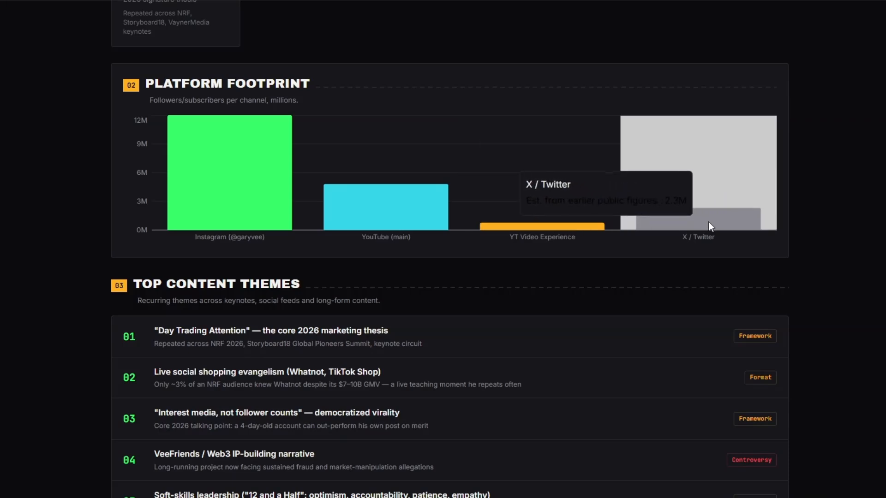
scroll(450, 249, "down", 4)
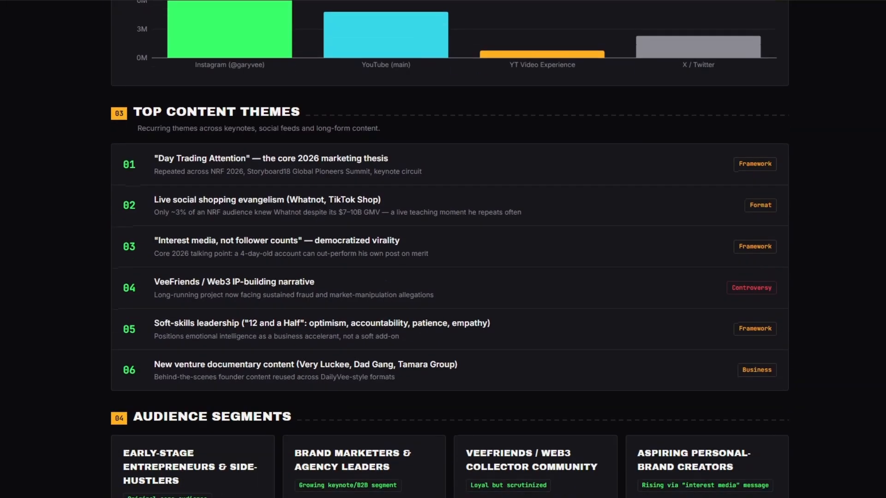
scroll(674, 226, "down", 1)
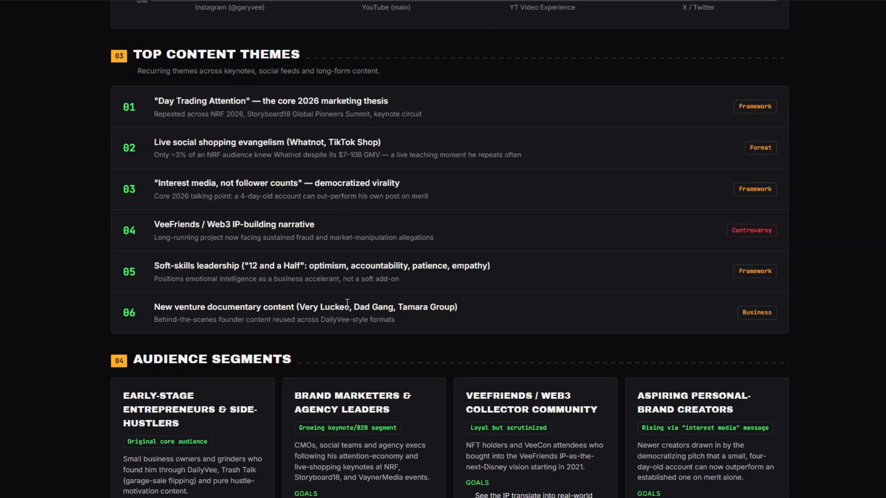
Read the descriptions, goals and pain points of the Early-Stage Entrepreneurs & Side-Hustlers and Brand Marketers & Agency Leaders segments.
scroll(795, 129, "down", 6)
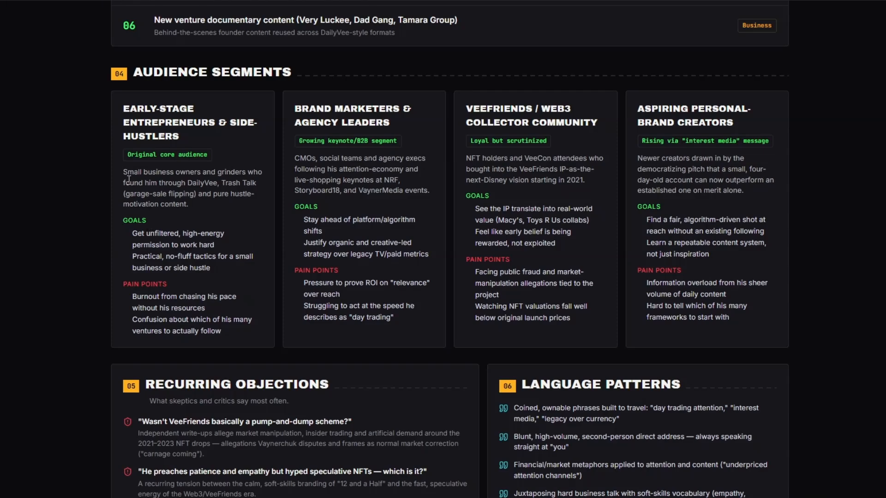
left_click_drag(128, 176, 195, 208)
left_click_drag(133, 222, 180, 276)
left_click_drag(132, 296, 251, 338)
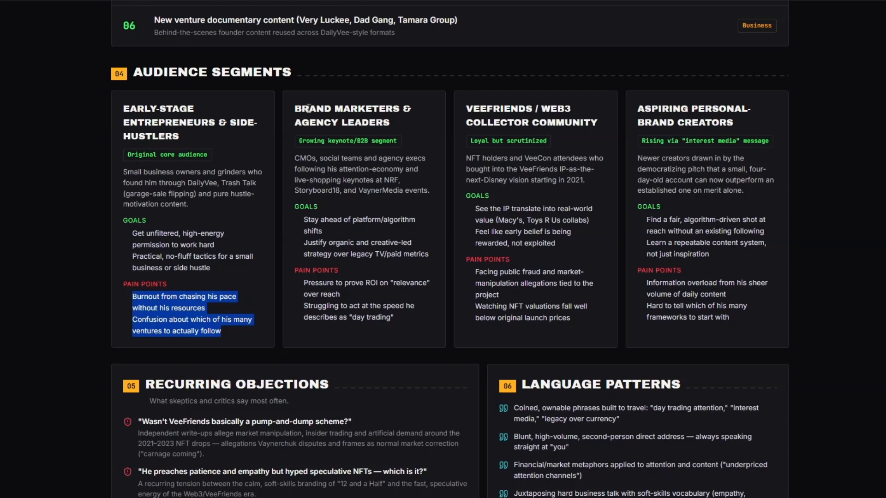
left_click_drag(299, 109, 415, 124)
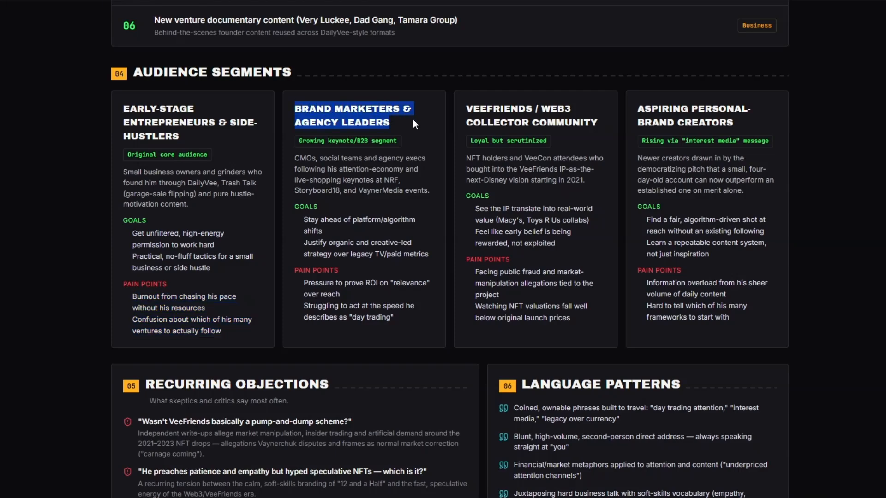
left_click_drag(295, 159, 431, 190)
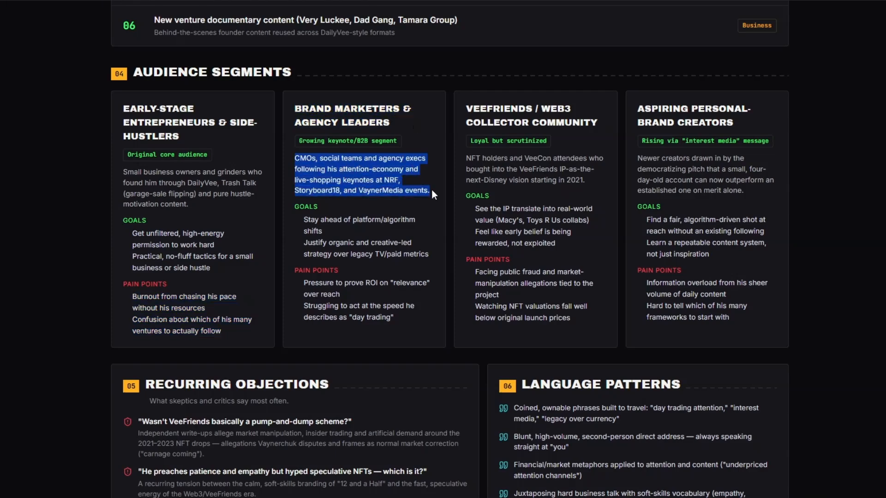
left_click_drag(308, 223, 358, 276)
left_click_drag(304, 294, 383, 325)
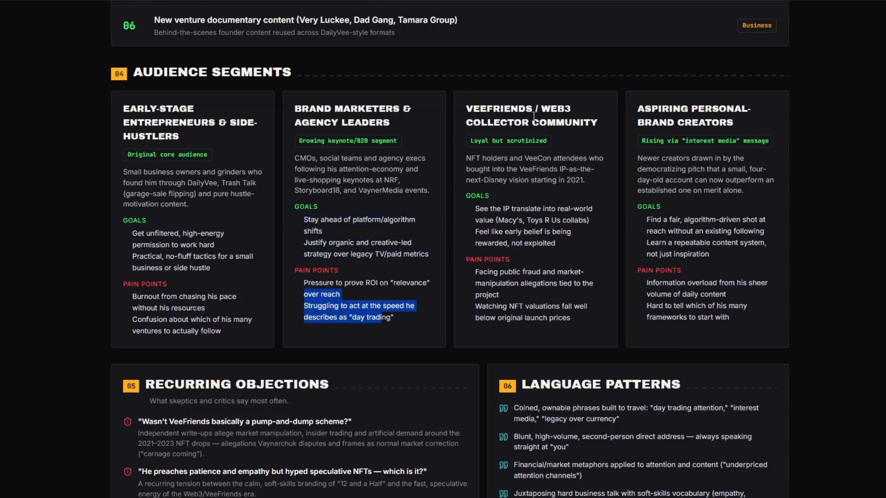
Read the descriptions, goals and pain points of the VeeFriends / Web3 Collector Community and Aspiring Personal-Brand Creators segments.
left_click(564, 122)
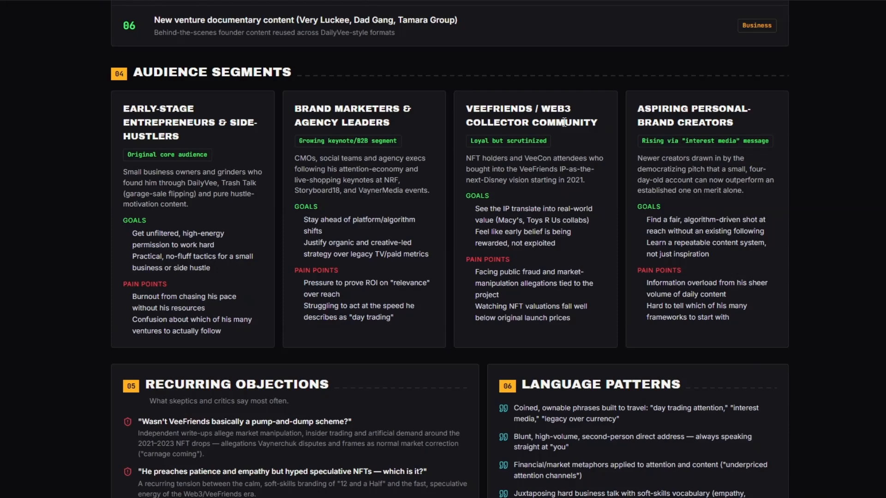
left_click_drag(502, 158, 552, 180)
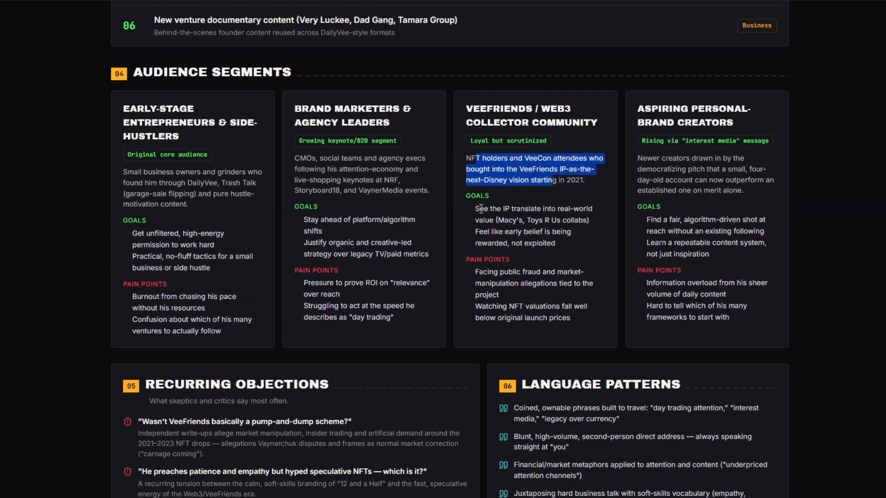
left_click_drag(479, 209, 560, 245)
left_click_drag(474, 271, 596, 326)
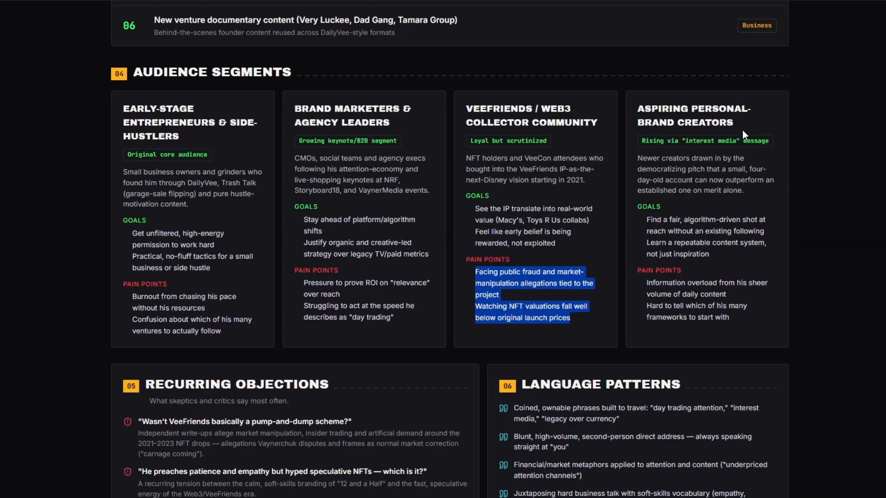
left_click_drag(638, 159, 751, 196)
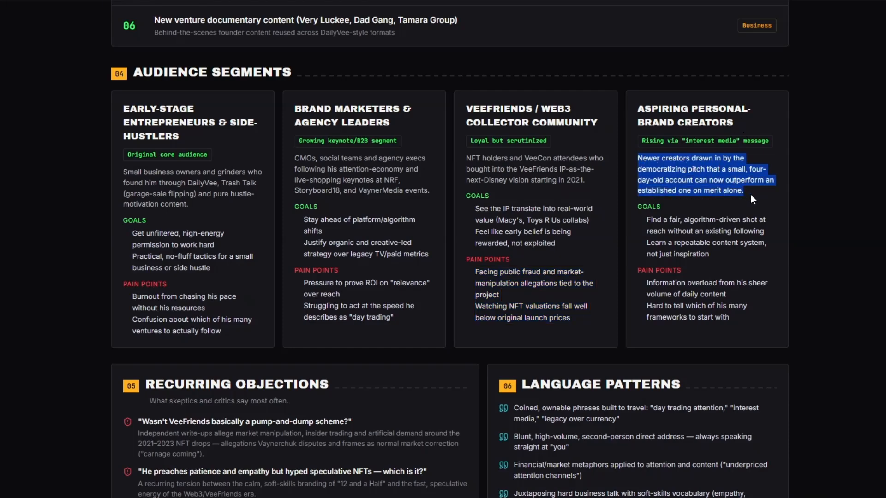
left_click_drag(646, 218, 711, 256)
left_click_drag(646, 278, 736, 315)
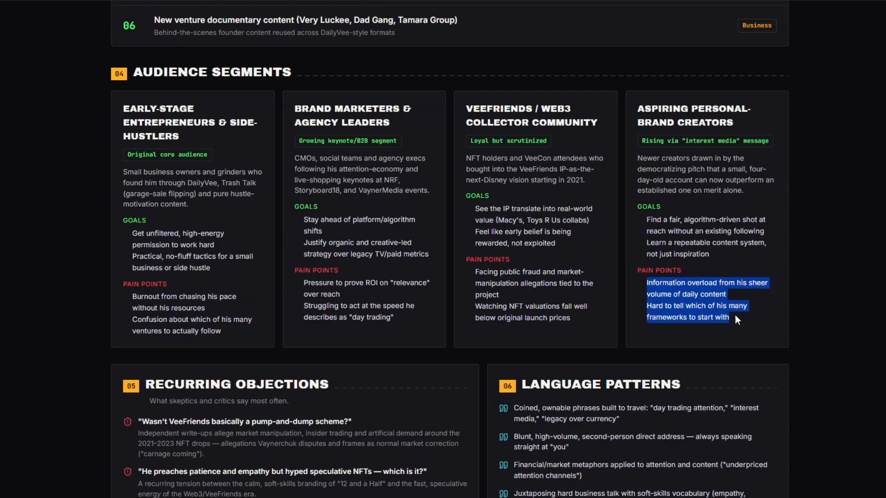
Read the Recurring Objections, Language Patterns and Recommendations sections at the end of the Gary Vaynerchuk dashboard.
scroll(685, 207, "down", 5)
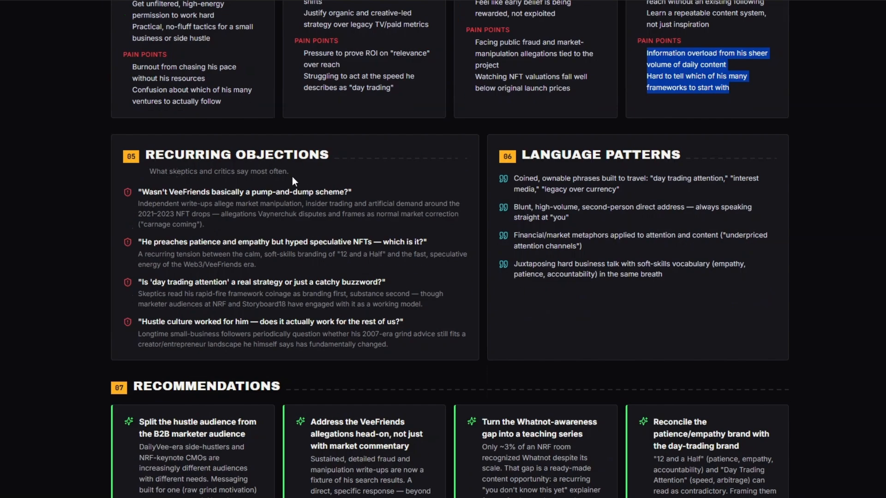
left_click_drag(143, 182, 420, 346)
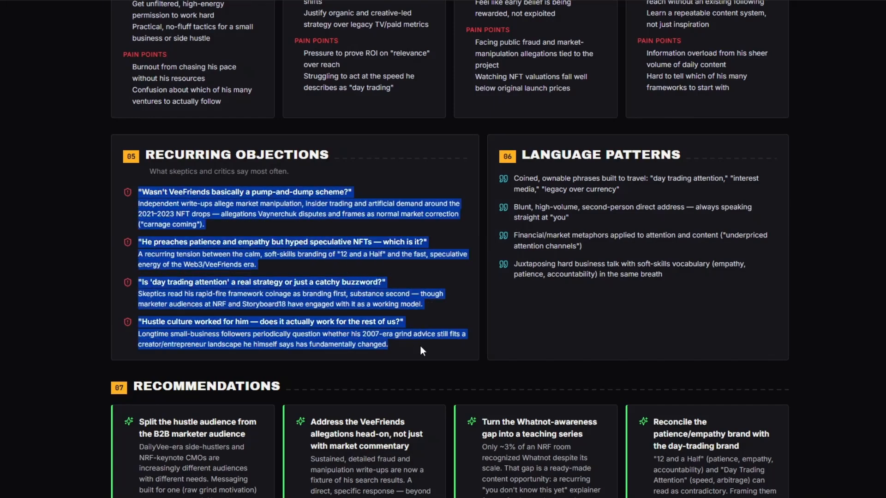
left_click_drag(513, 178, 724, 292)
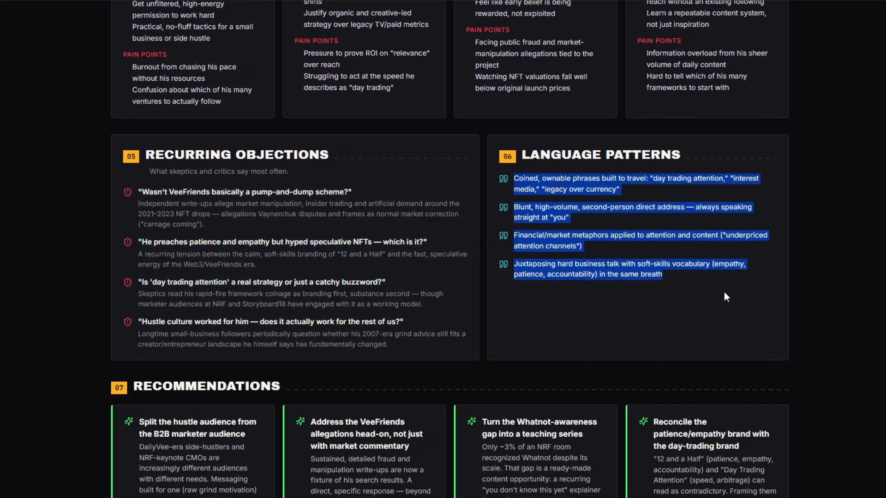
scroll(696, 260, "down", 1)
scroll(696, 226, "down", 5)
left_click_drag(143, 111, 612, 441)
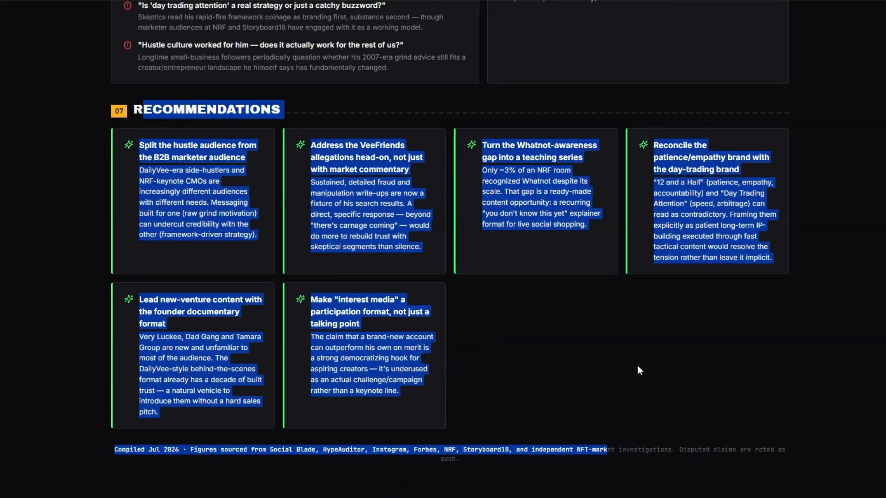
left_click(598, 325)
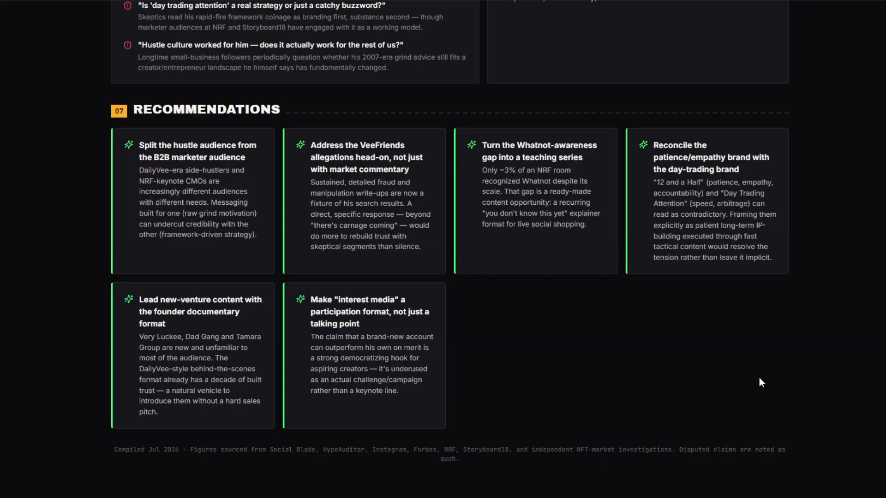
Skim the whole Gary Vaynerchuk dashboard again, from its header to the Recommendations and back.
scroll(759, 382, "up", 10)
scroll(760, 377, "up", 15)
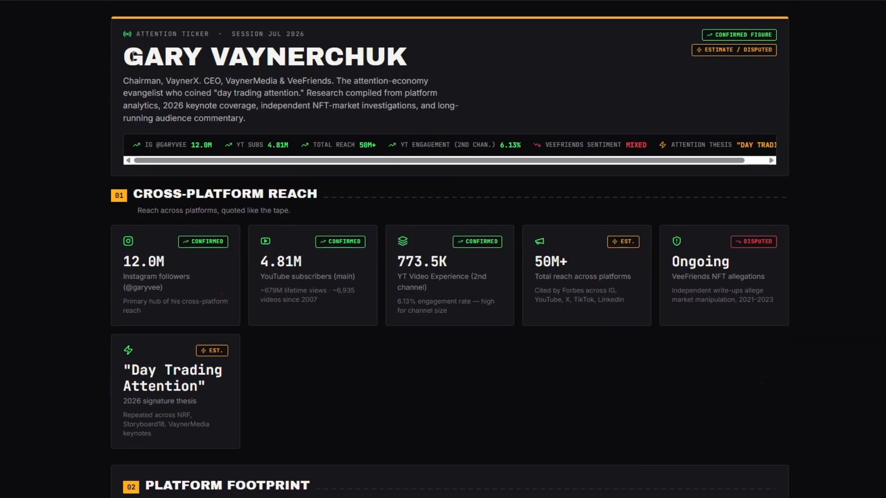
left_click_drag(123, 57, 407, 56)
left_click(587, 74)
scroll(843, 307, "down", 7)
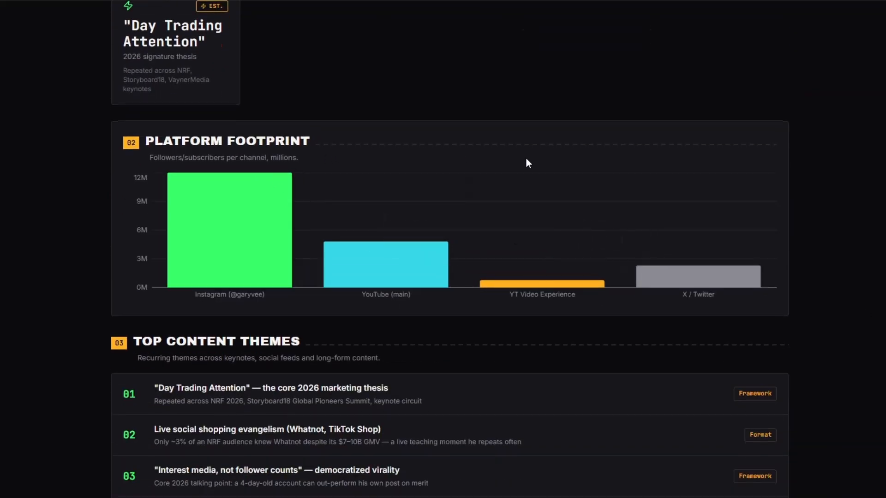
scroll(526, 159, "down", 5)
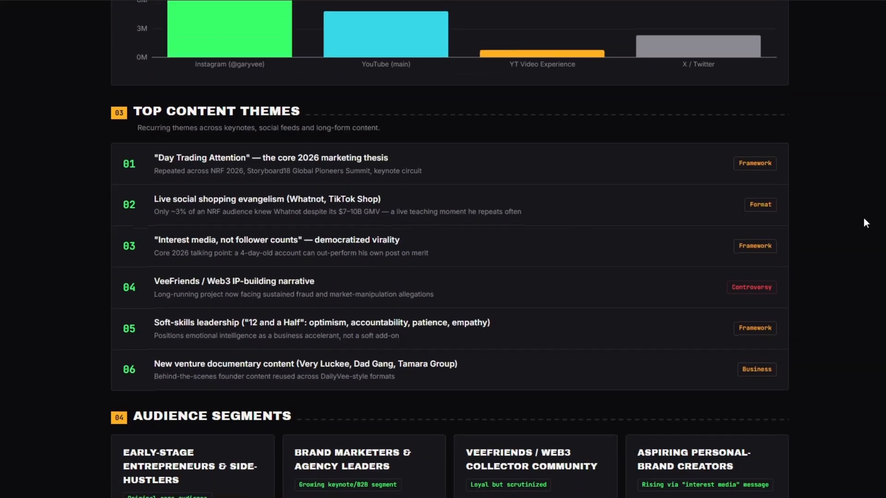
scroll(866, 224, "down", 6)
scroll(778, 248, "down", 4)
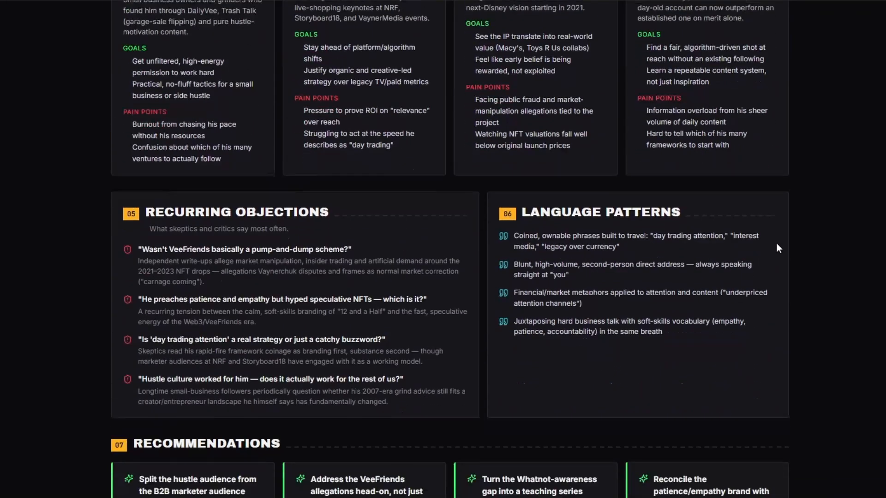
scroll(719, 234, "down", 3)
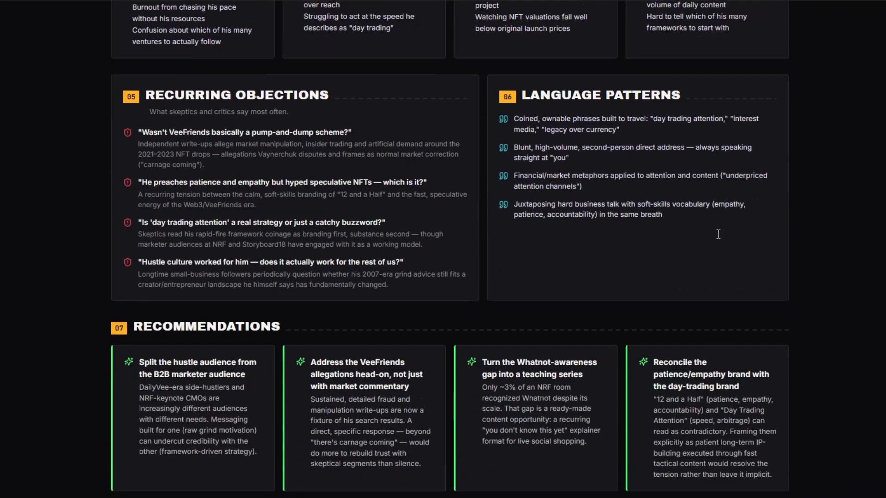
scroll(718, 234, "down", 5)
scroll(841, 424, "up", 5)
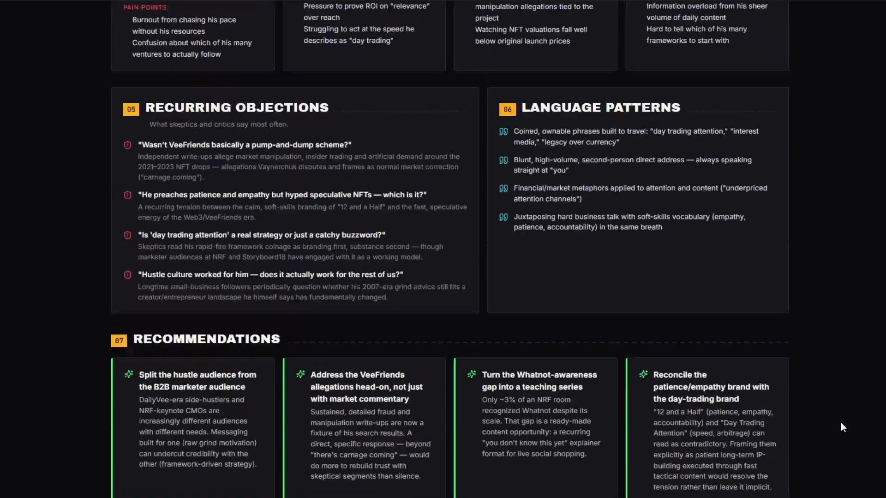
scroll(840, 422, "up", 13)
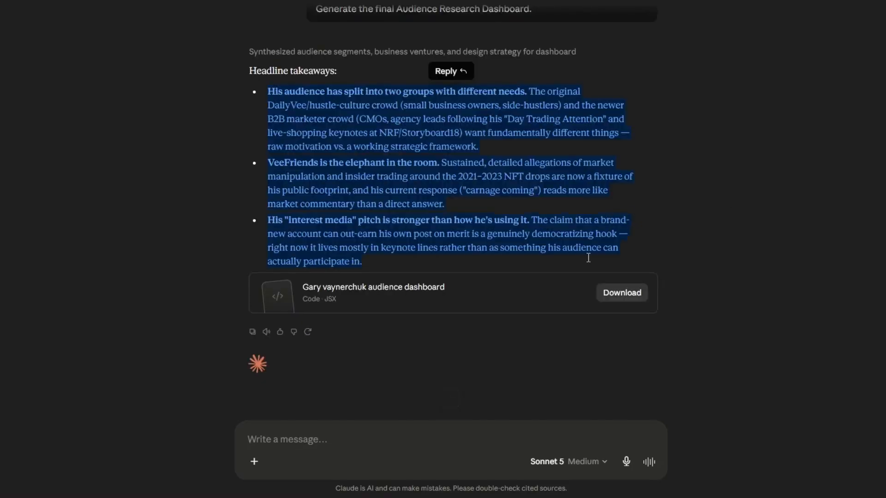
Open the Gary Vaynerchuk audience dashboard beside the conversation and review its prompt and headline takeaways.
left_click(561, 308)
left_click(353, 195)
scroll(449, 330, "up", 5)
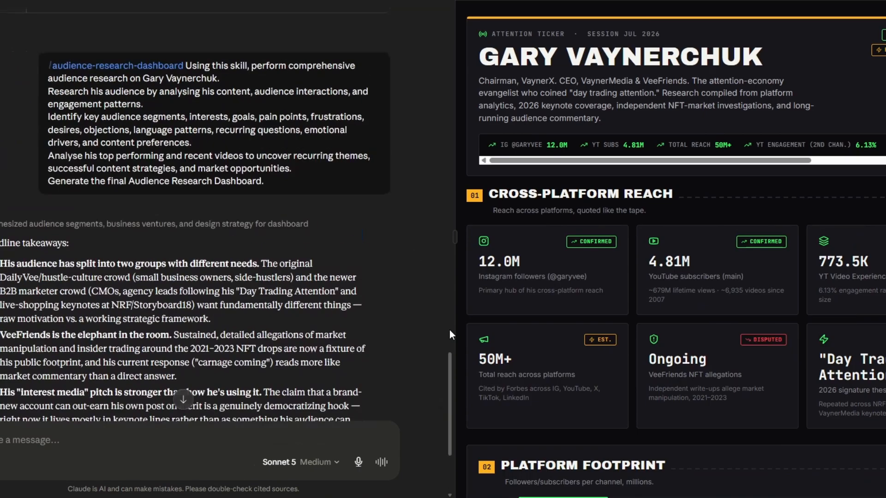
scroll(282, 175, "down", 5)
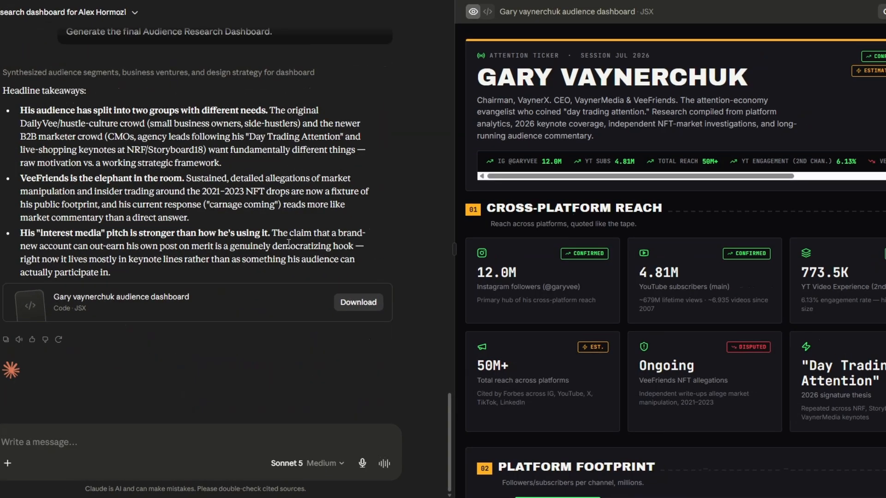
scroll(307, 188, "up", 5)
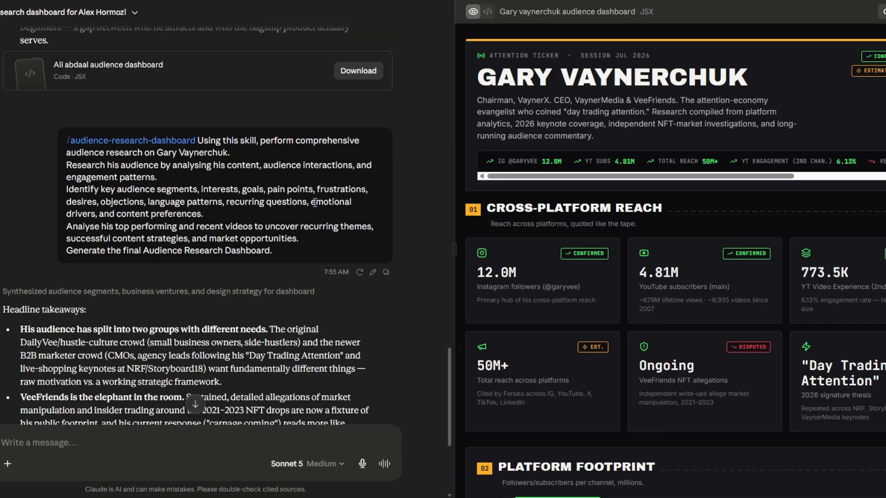
Look back through the conversation, comparing the research prompts and headline takeaways for Alex Hormozi, Ali Abdaal and Gary Vaynerchuk.
scroll(315, 203, "down", 5)
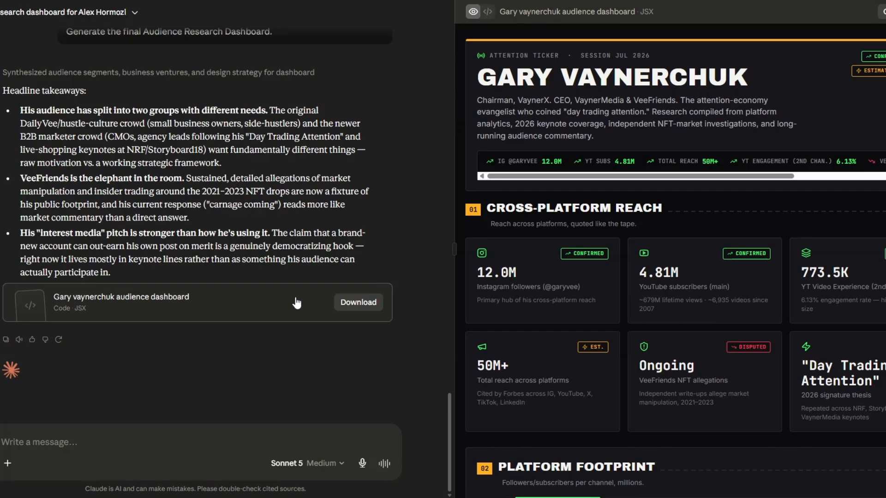
scroll(296, 303, "up", 3)
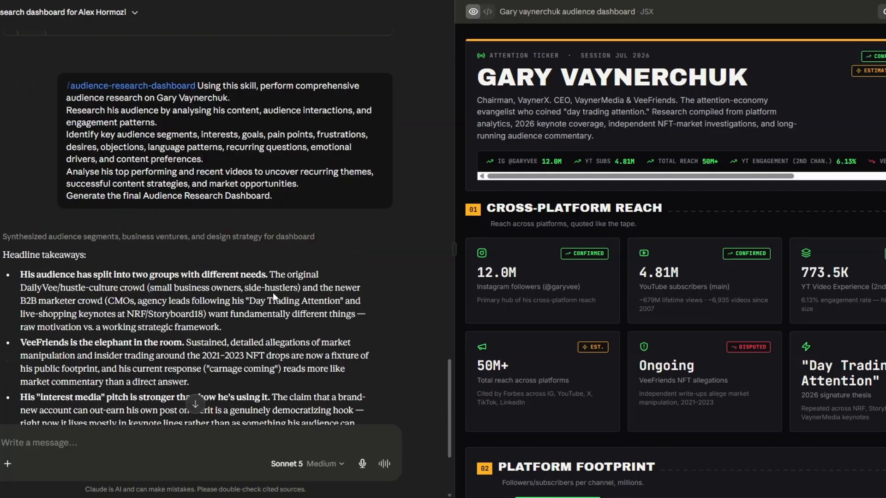
scroll(365, 280, "down", 3)
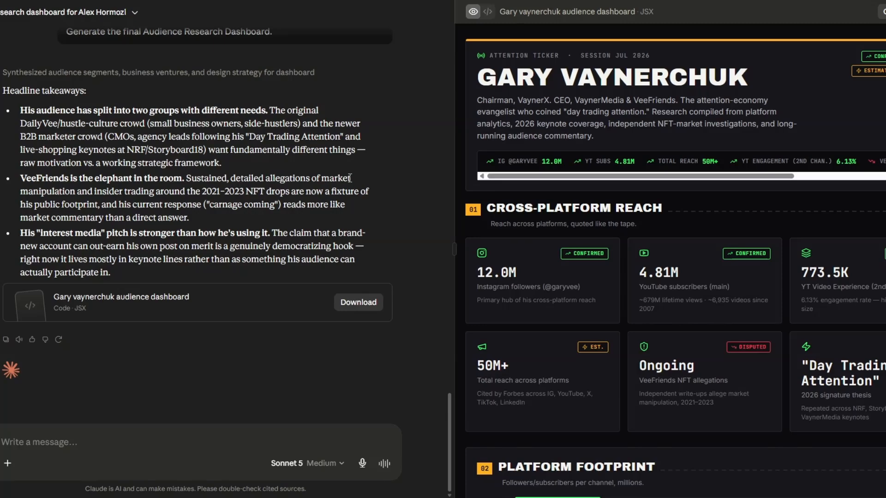
scroll(314, 162, "up", 15)
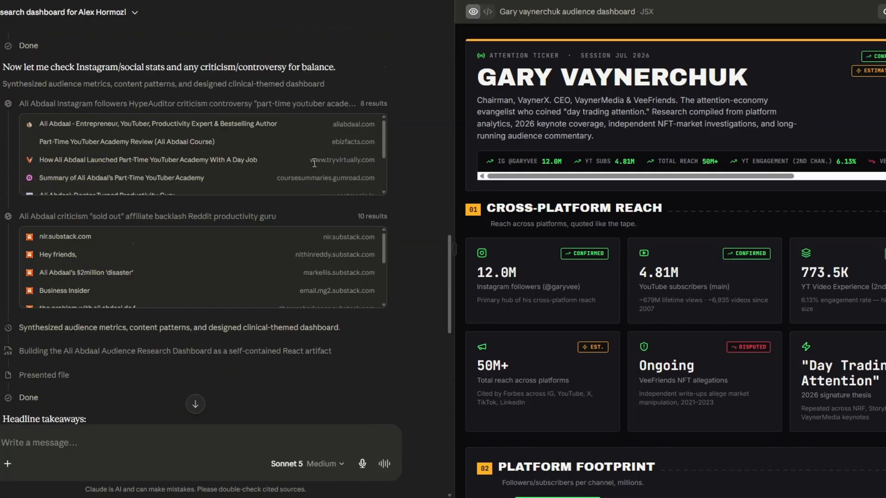
scroll(314, 162, "up", 10)
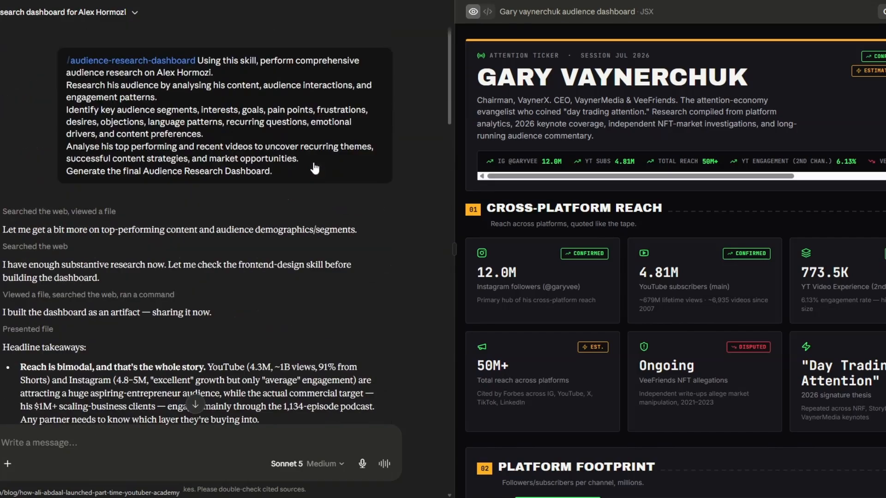
scroll(314, 169, "down", 15)
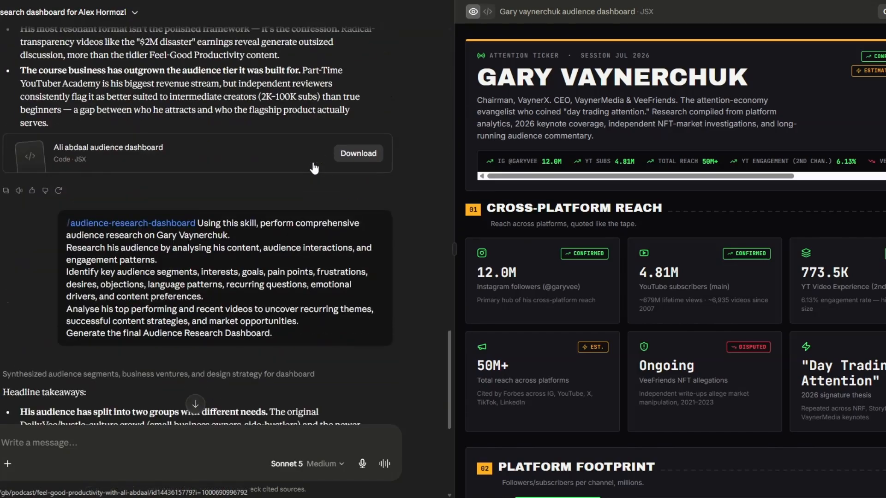
scroll(314, 167, "down", 5)
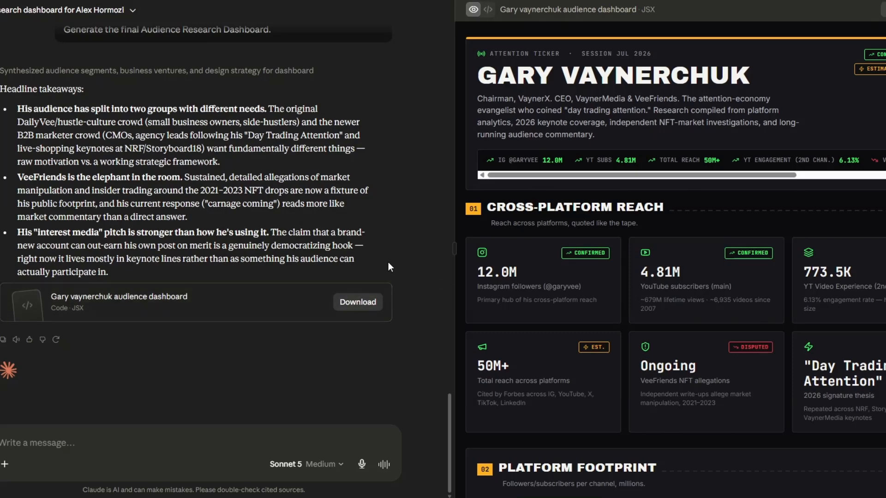
scroll(382, 253, "up", 7)
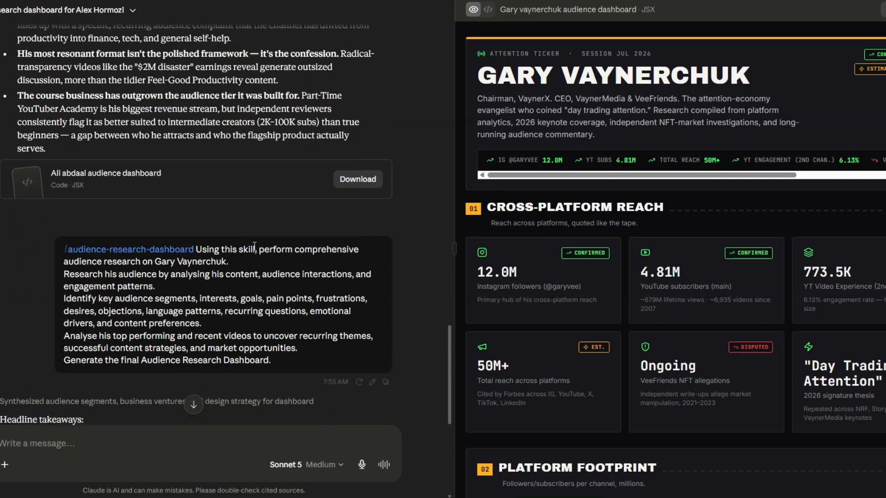
scroll(327, 260, "down", 7)
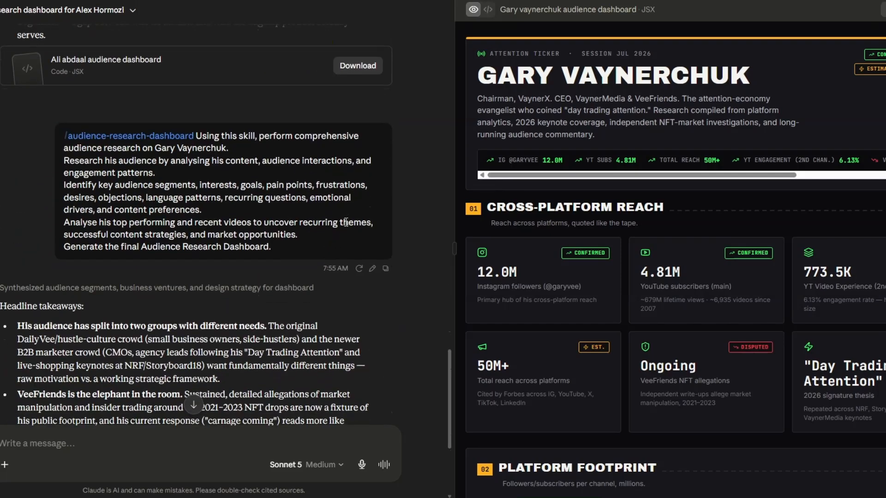